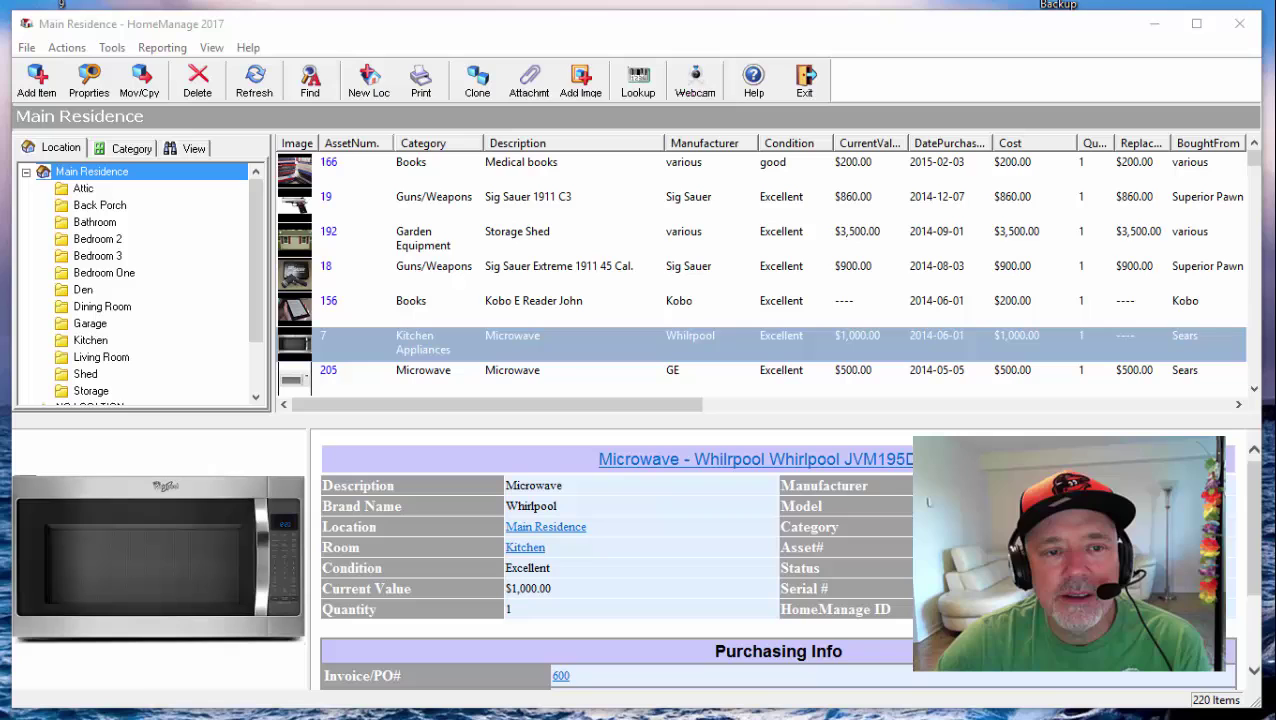
# Open the AssetList report in the Report Designer
pyautogui.click(152, 48)
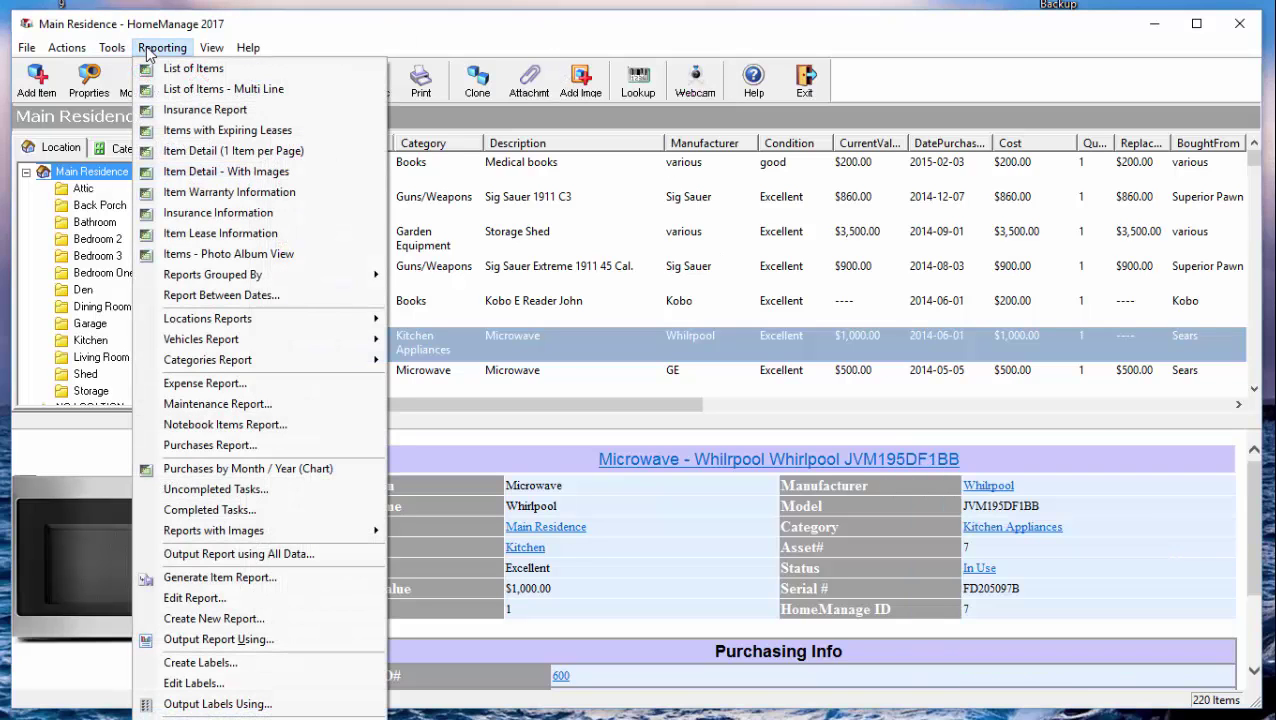
pyautogui.click(263, 597)
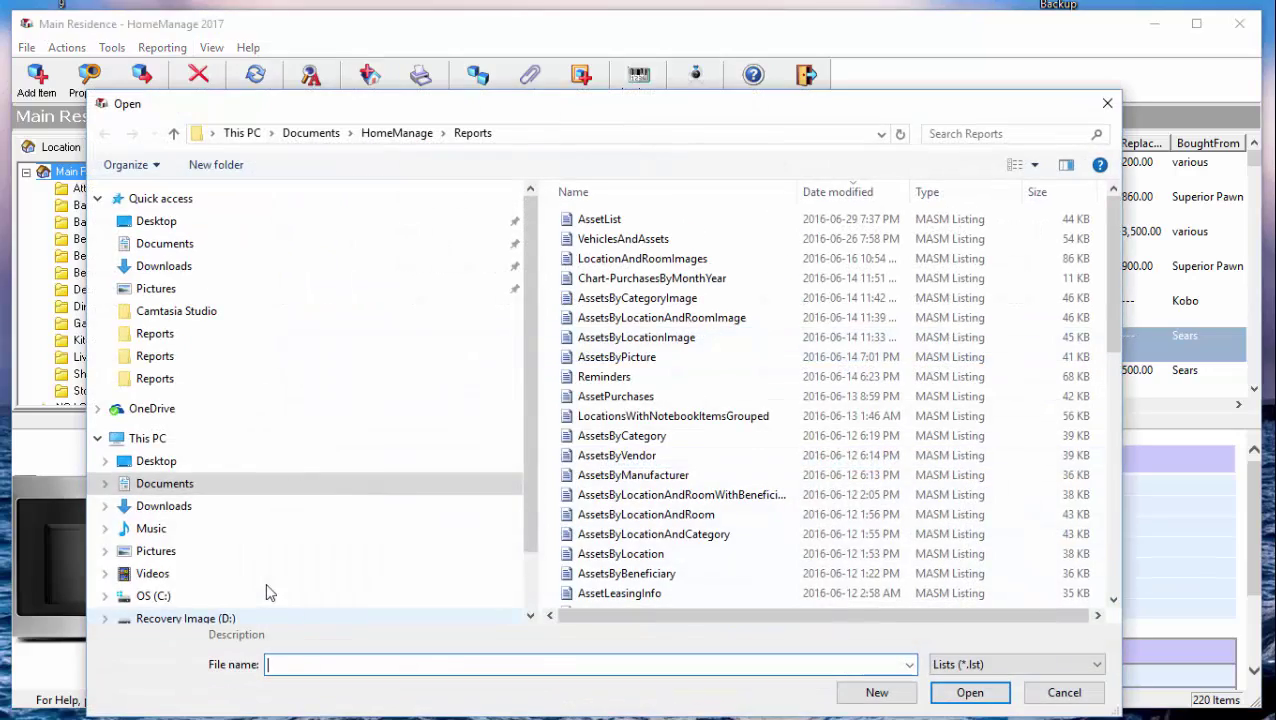
pyautogui.moveTo(584, 116); pyautogui.dragTo(558, 66)
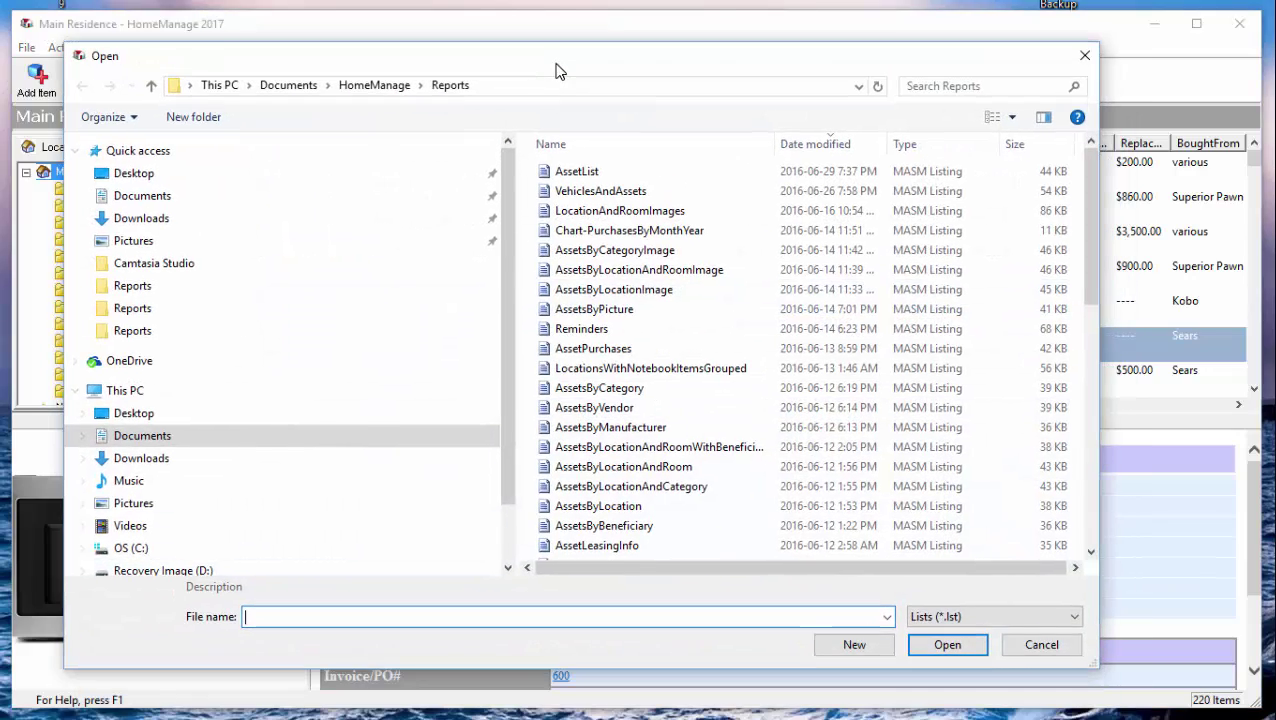
pyautogui.doubleClick(600, 174)
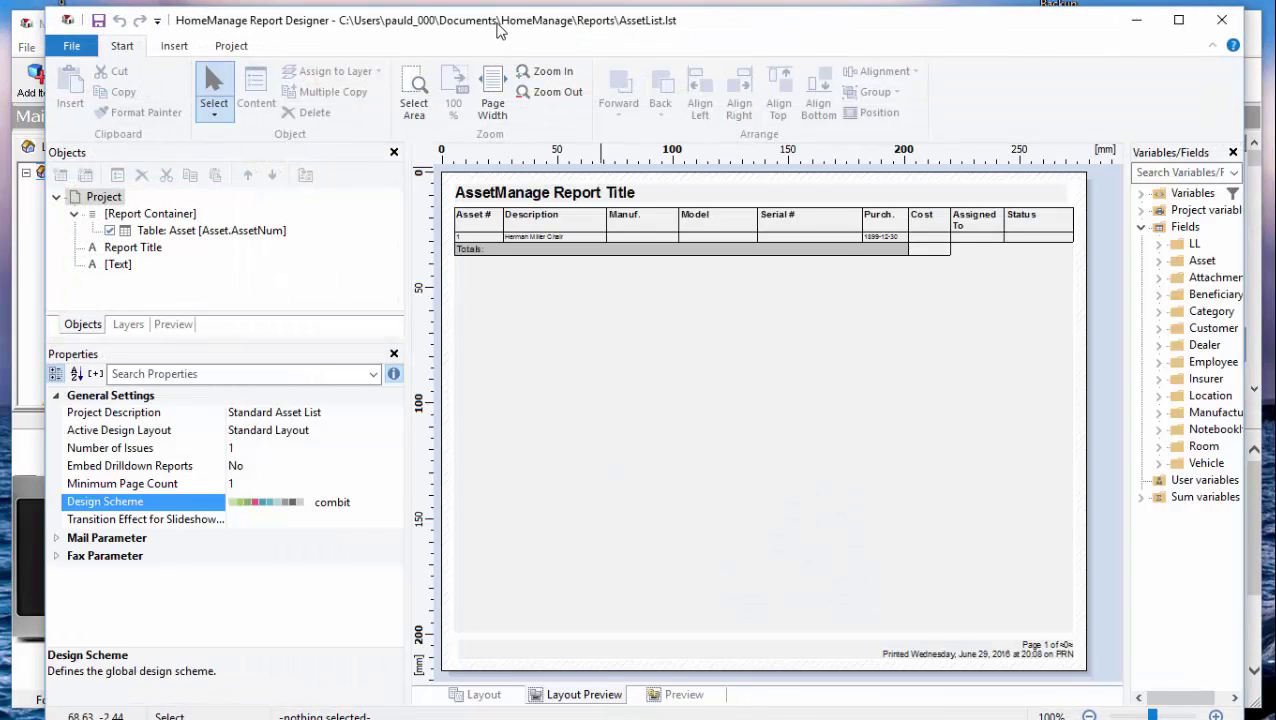
pyautogui.moveTo(498, 31); pyautogui.dragTo(492, 31)
# Save a copy as AssetListZebra, described as 'Standard Asset List Zebra Pattern'
pyautogui.click(64, 50)
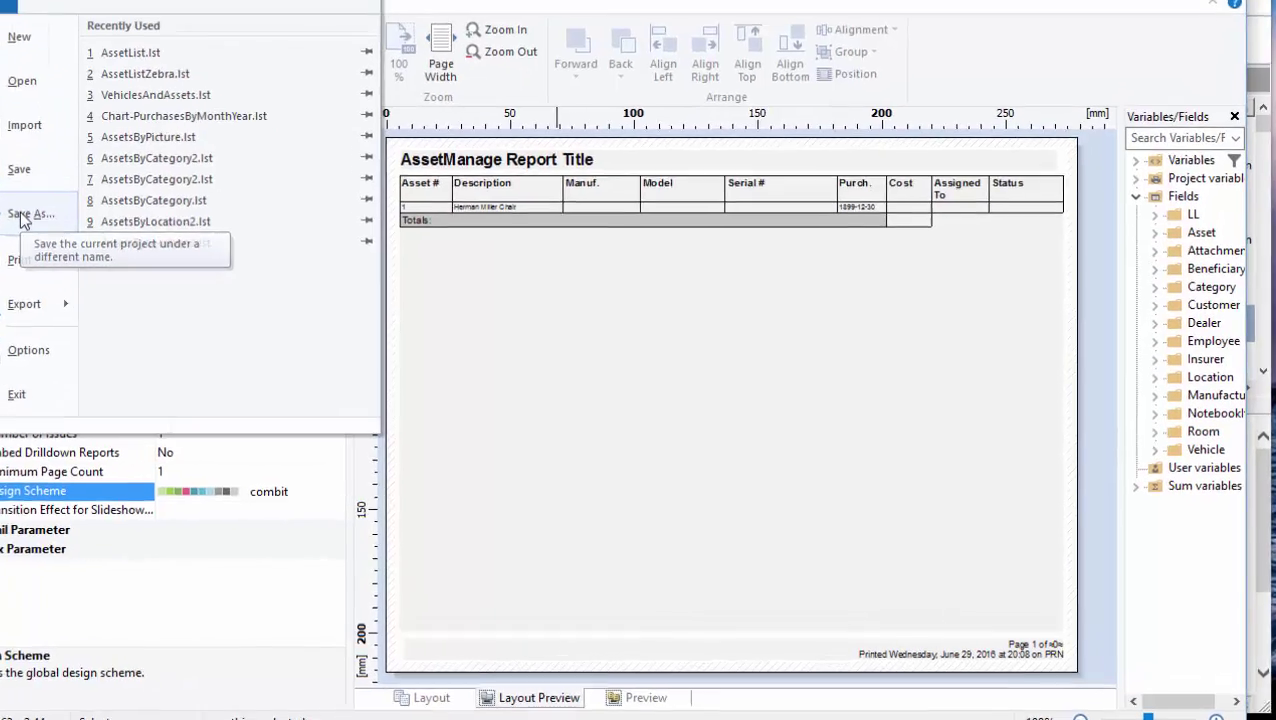
pyautogui.click(97, 243)
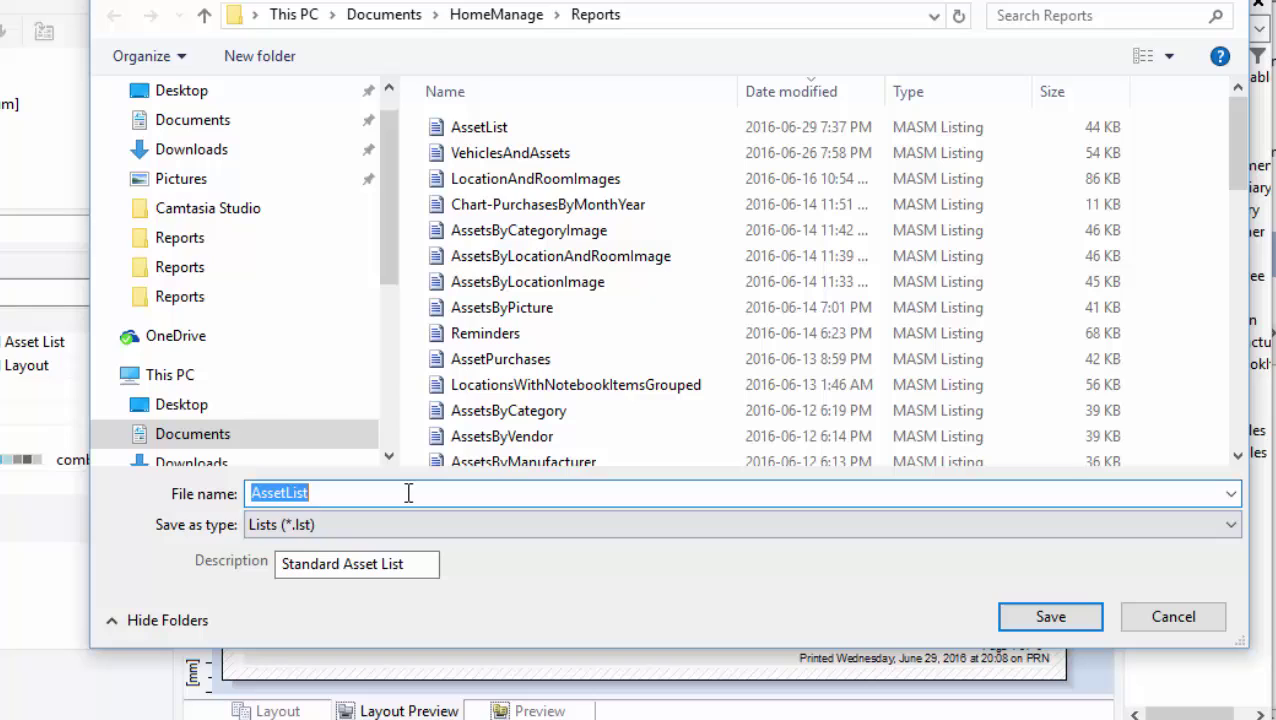
pyautogui.click(391, 488)
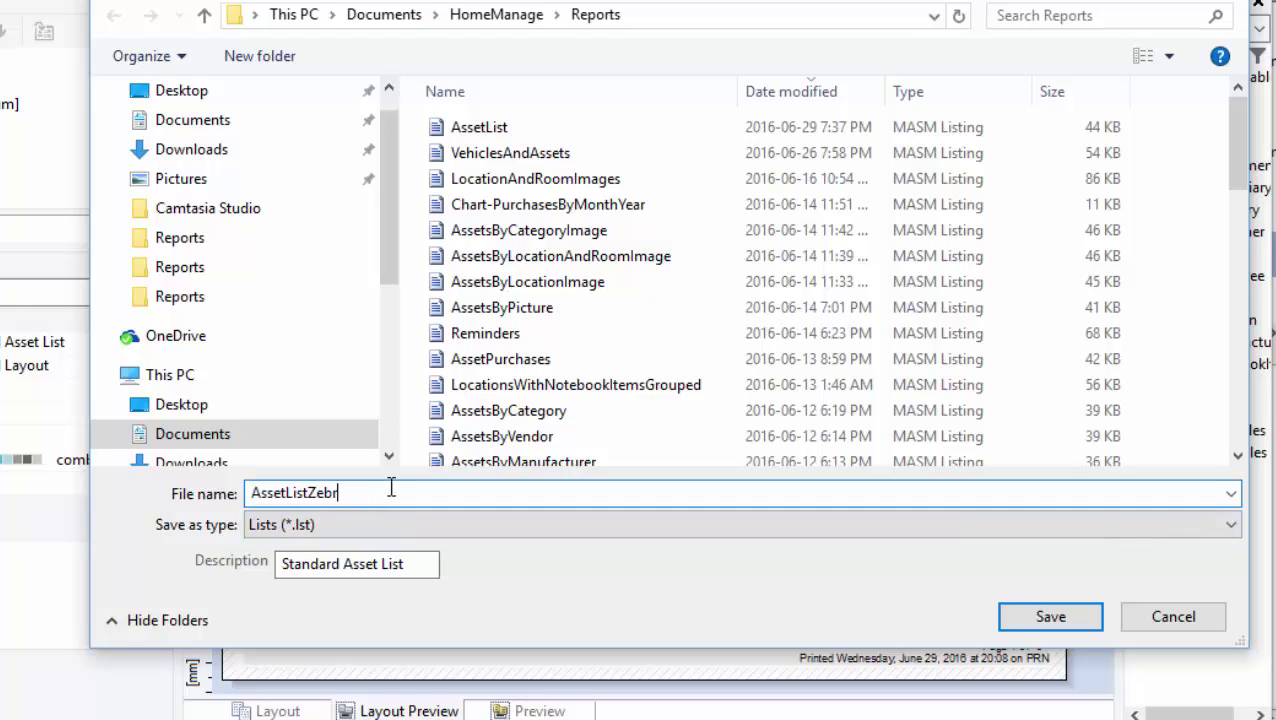
pyautogui.click(433, 565)
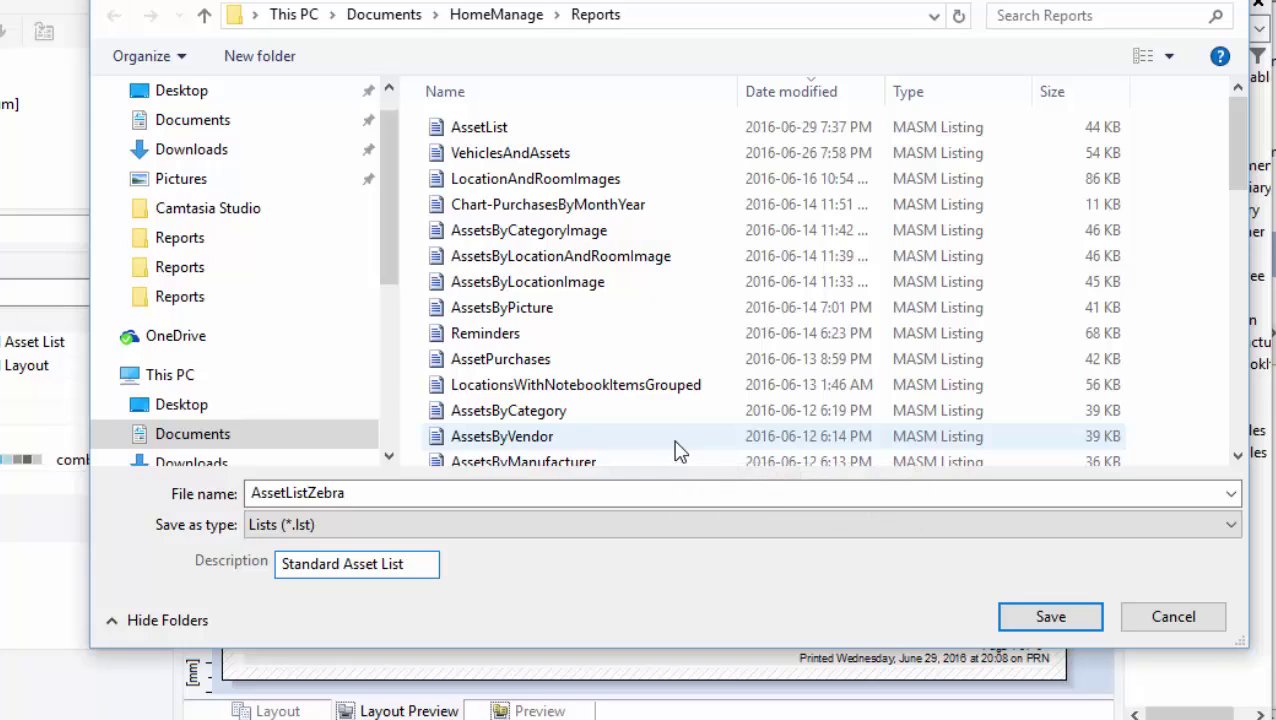
pyautogui.write('Zebra Pa')
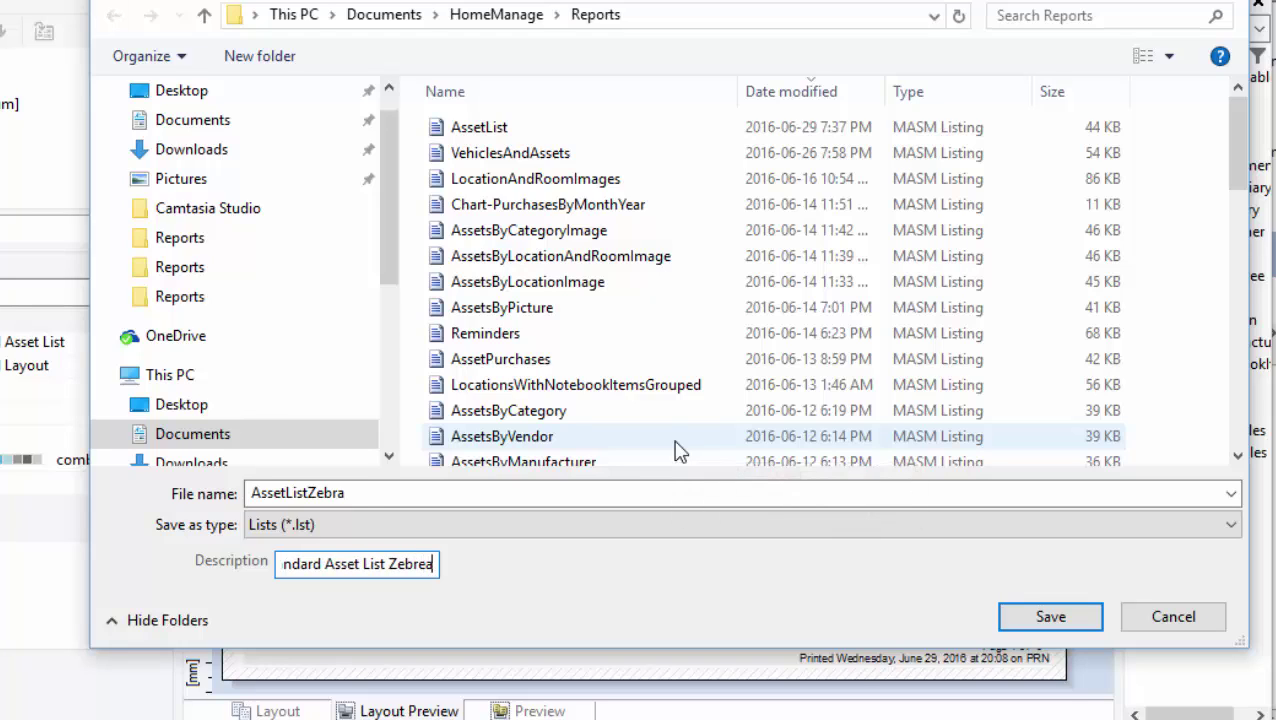
pyautogui.write('ttern')
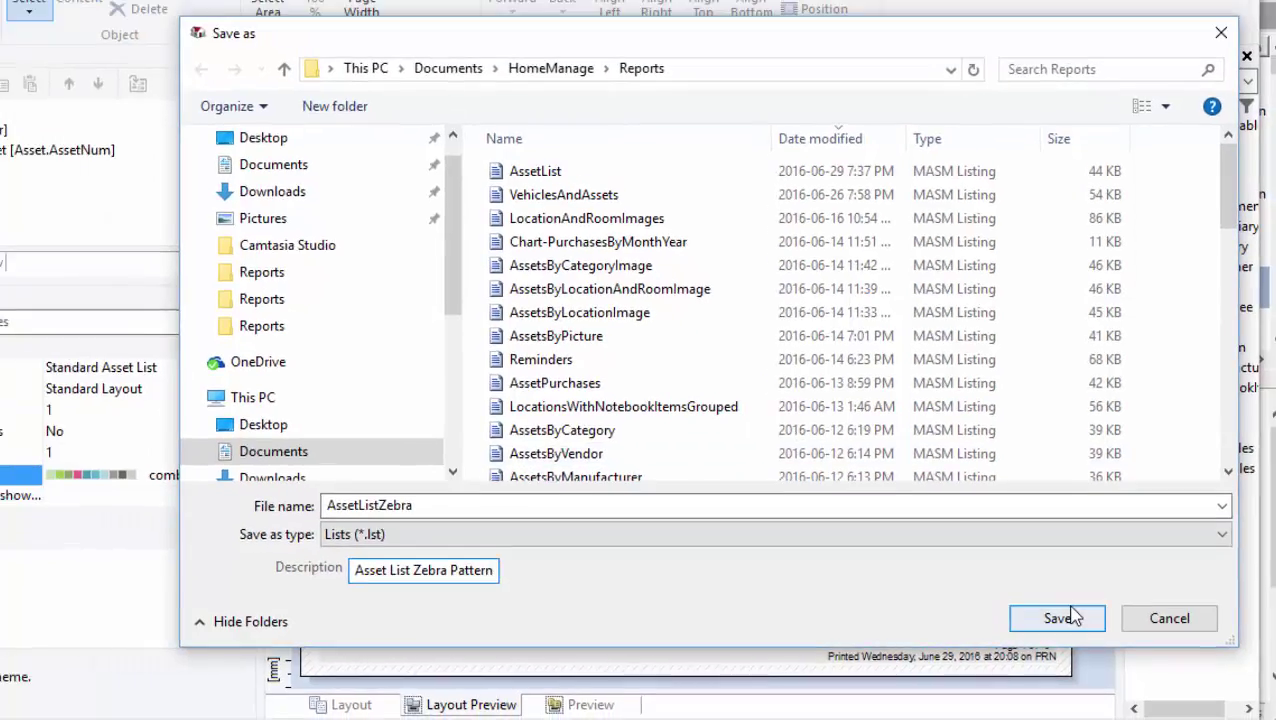
pyautogui.click(1051, 616)
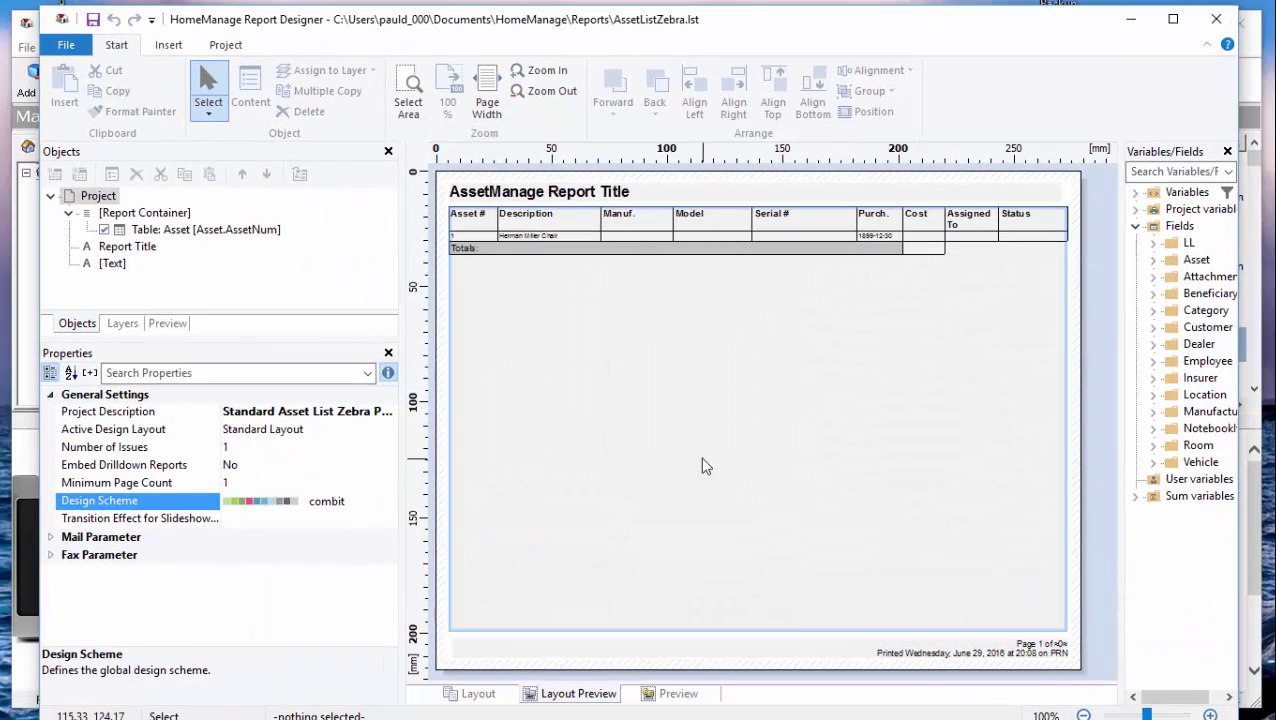
# Set the asset table's Data Lines zebra pattern to Pattern/Block Color
pyautogui.click(656, 394)
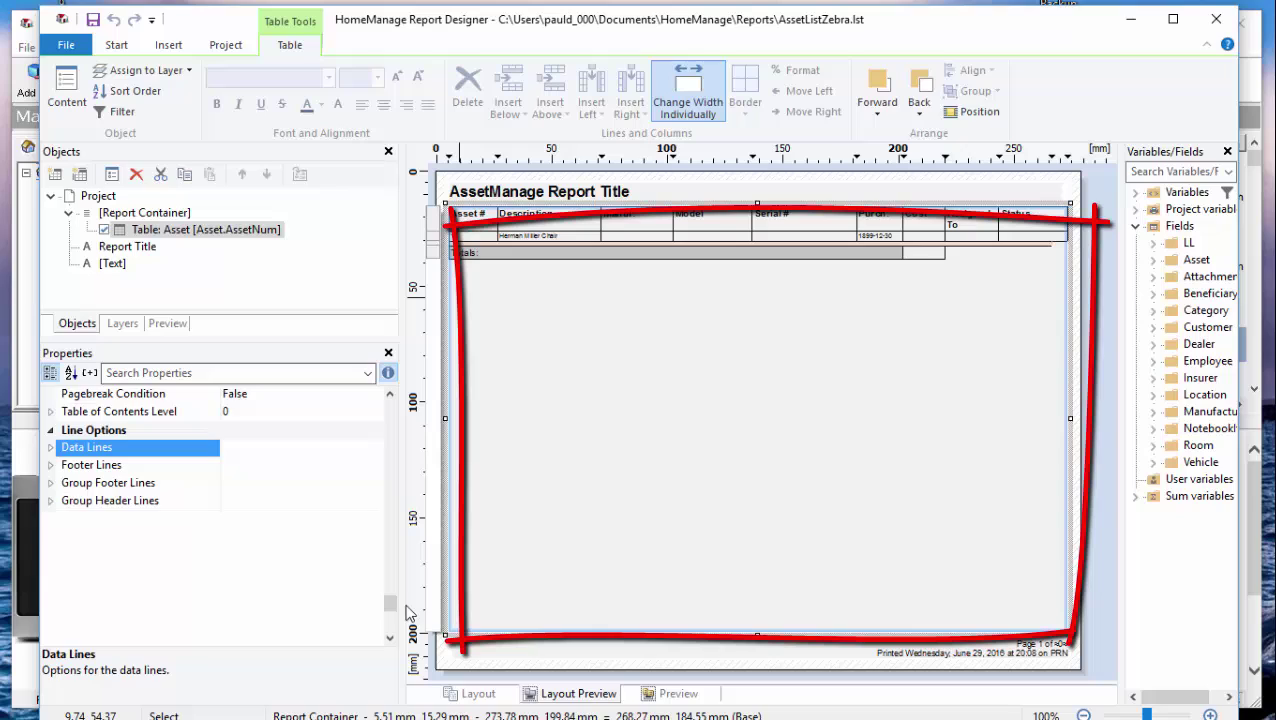
pyautogui.moveTo(392, 604); pyautogui.dragTo(392, 402)
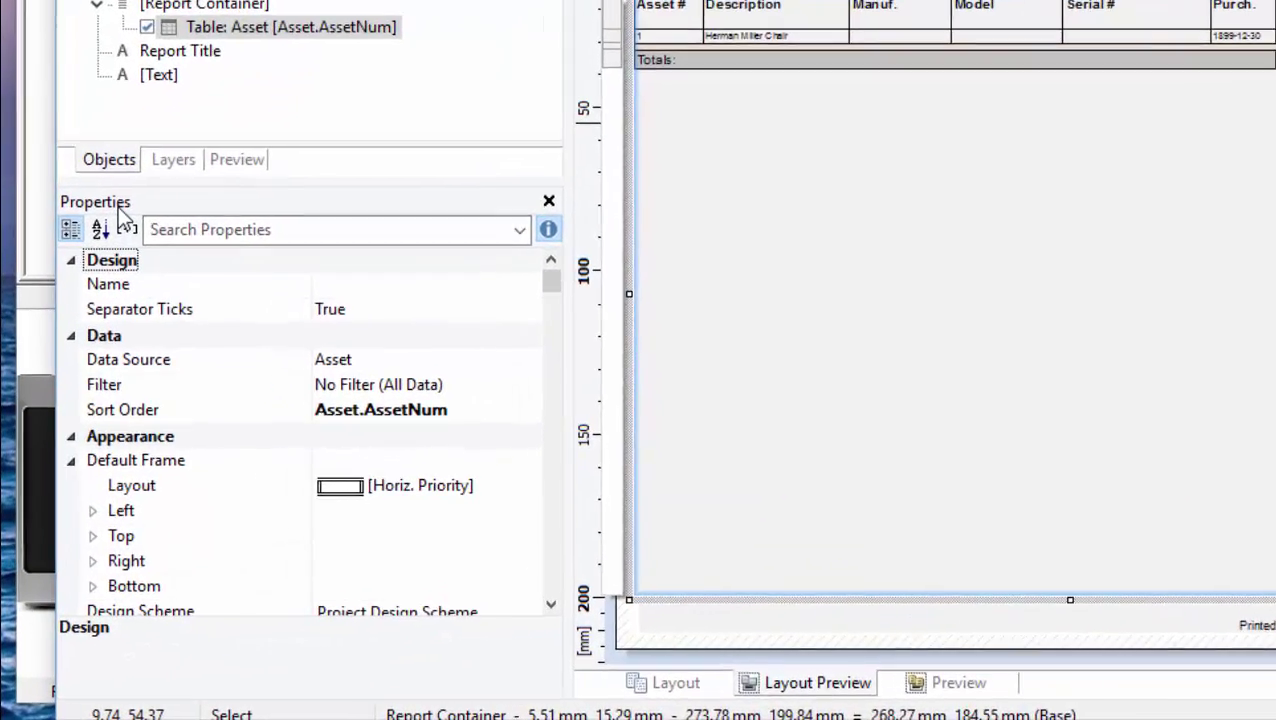
pyautogui.press('Down')
pyautogui.press('Down')
pyautogui.press('Down')
pyautogui.press('Down')
pyautogui.press('Down')
pyautogui.press('Down')
pyautogui.press('Down')
pyautogui.press('Down')
pyautogui.press('Down')
pyautogui.press('Down')
pyautogui.press('Down')
pyautogui.press('Down')
pyautogui.press('Down')
pyautogui.press('Down')
pyautogui.press('Down')
pyautogui.press('Down')
pyautogui.press('Down')
pyautogui.press('Down')
pyautogui.press('Down')
pyautogui.press('Down')
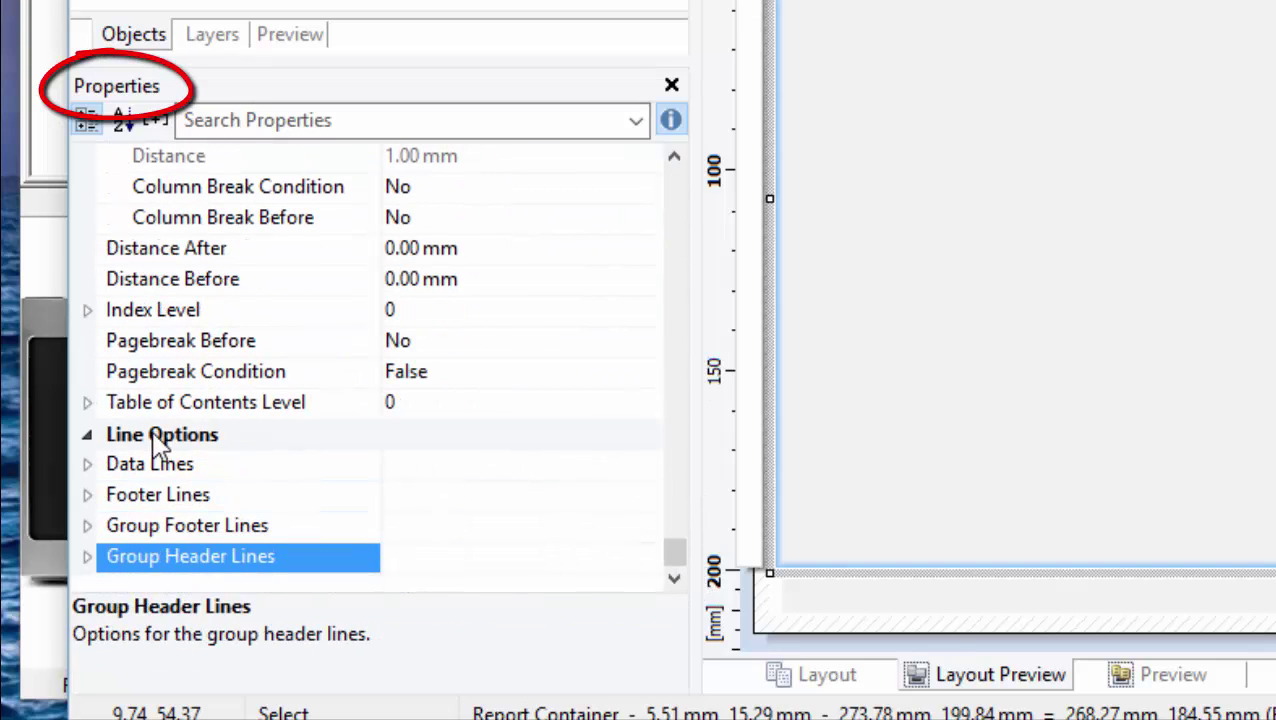
pyautogui.click(87, 466)
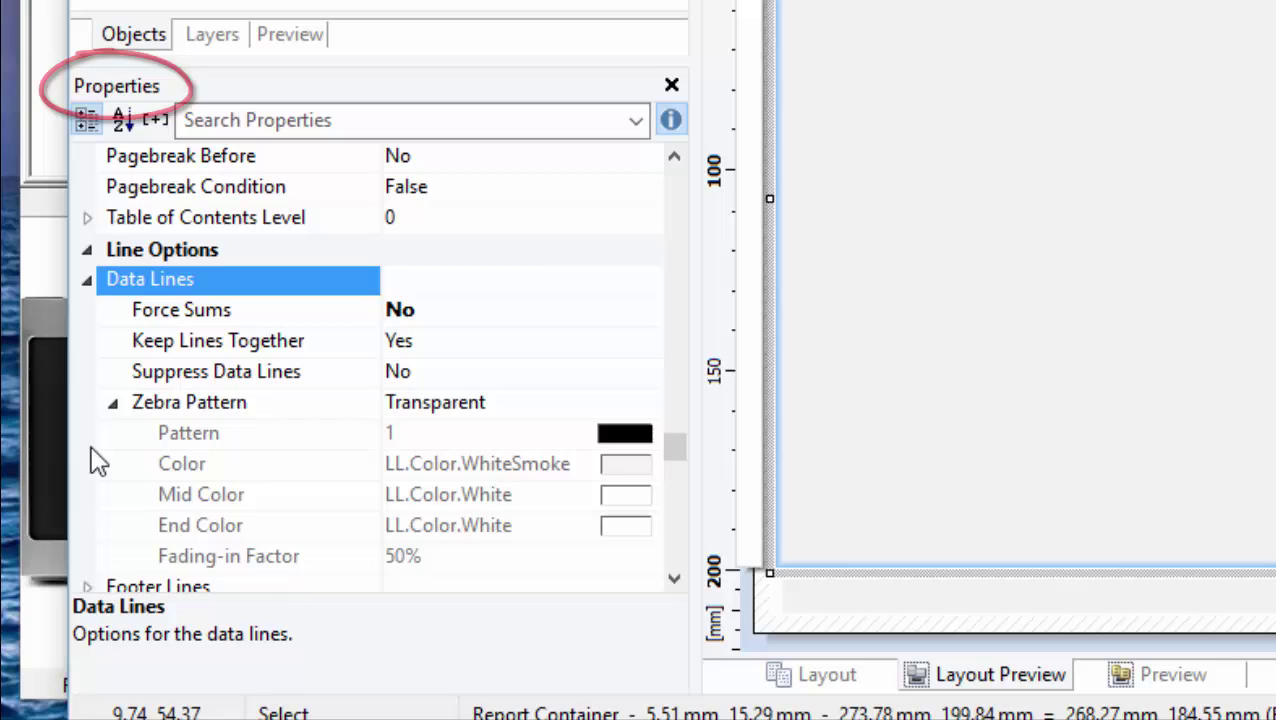
pyautogui.click(112, 405)
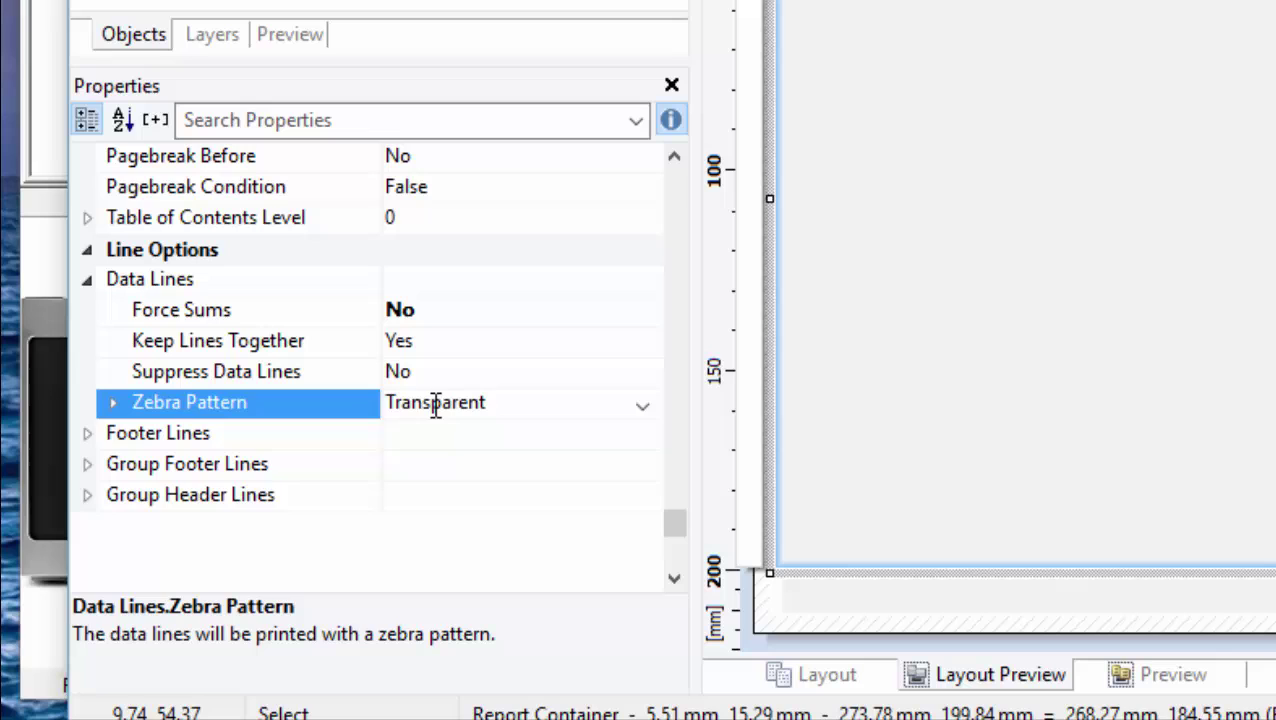
pyautogui.click(111, 403)
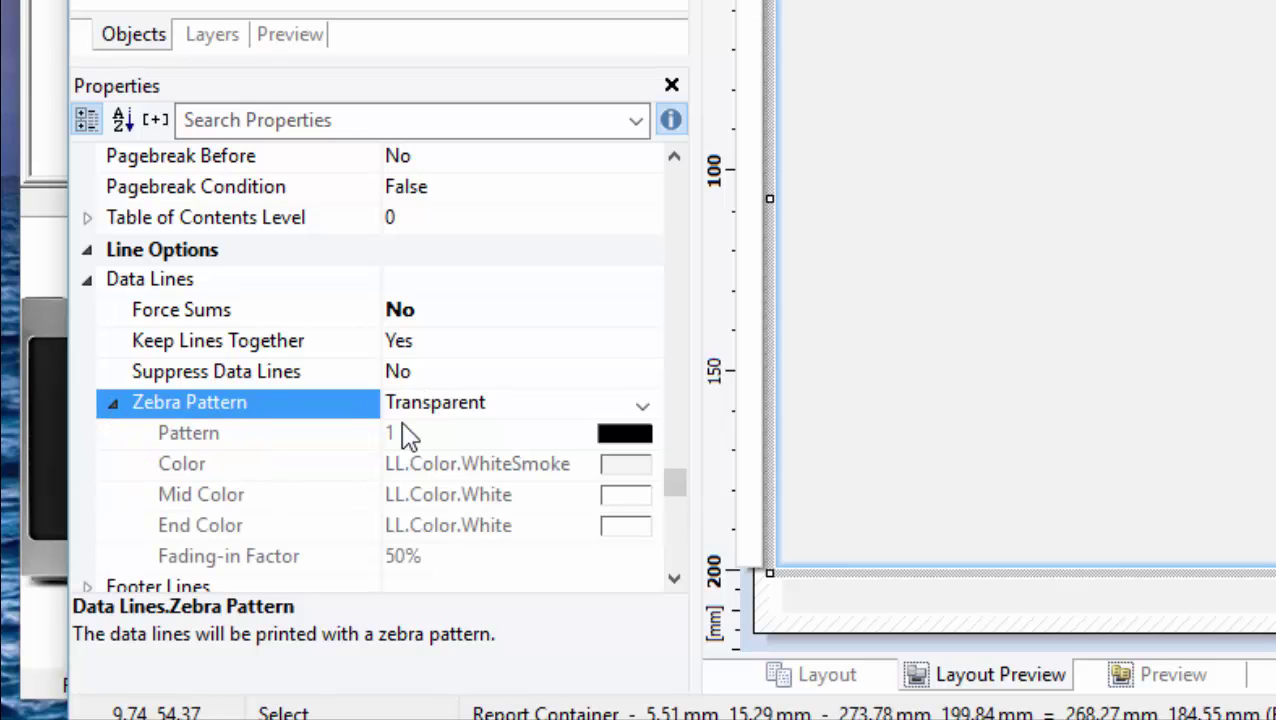
pyautogui.click(641, 405)
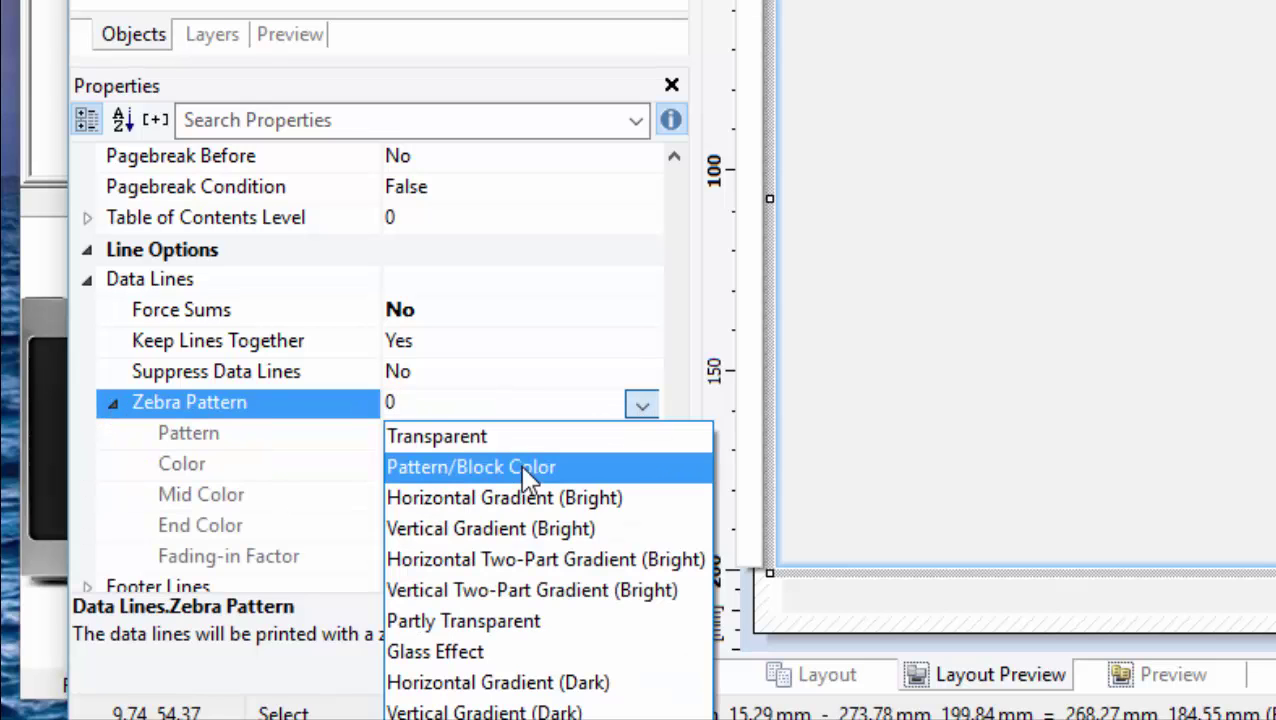
pyautogui.click(527, 470)
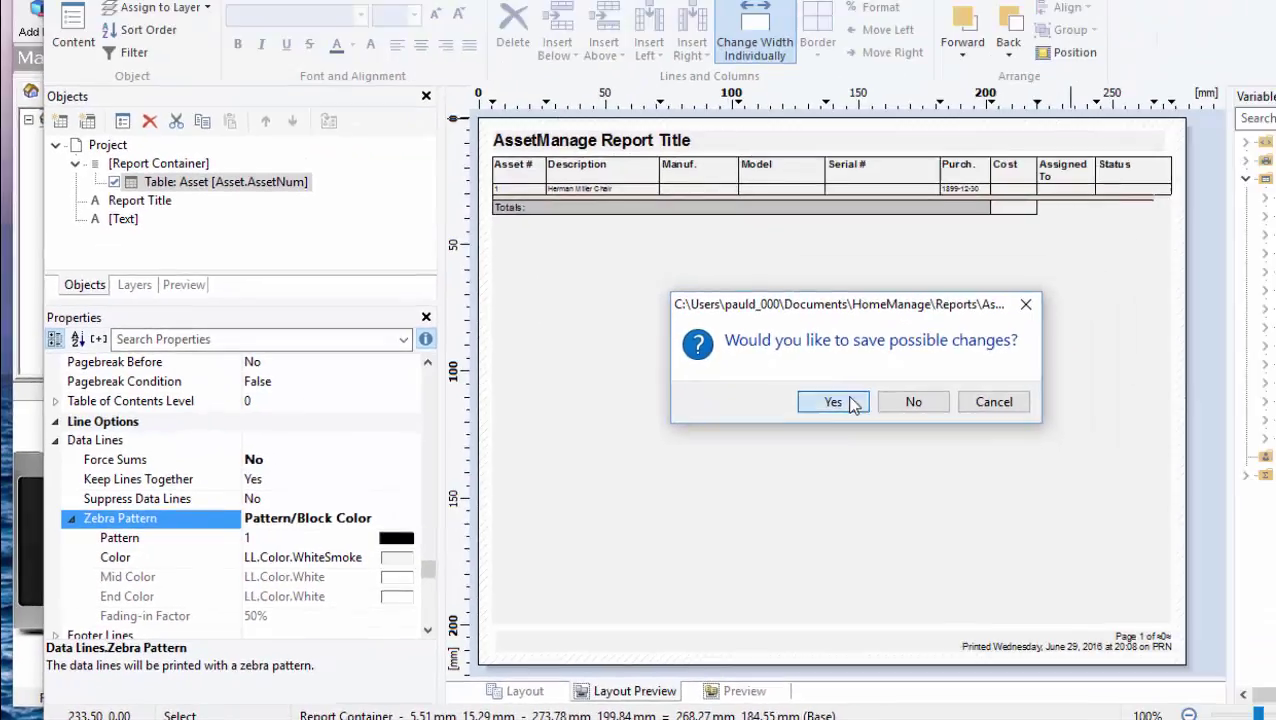
# Save the designer changes and preview AssetListZebra using all data
pyautogui.click(829, 402)
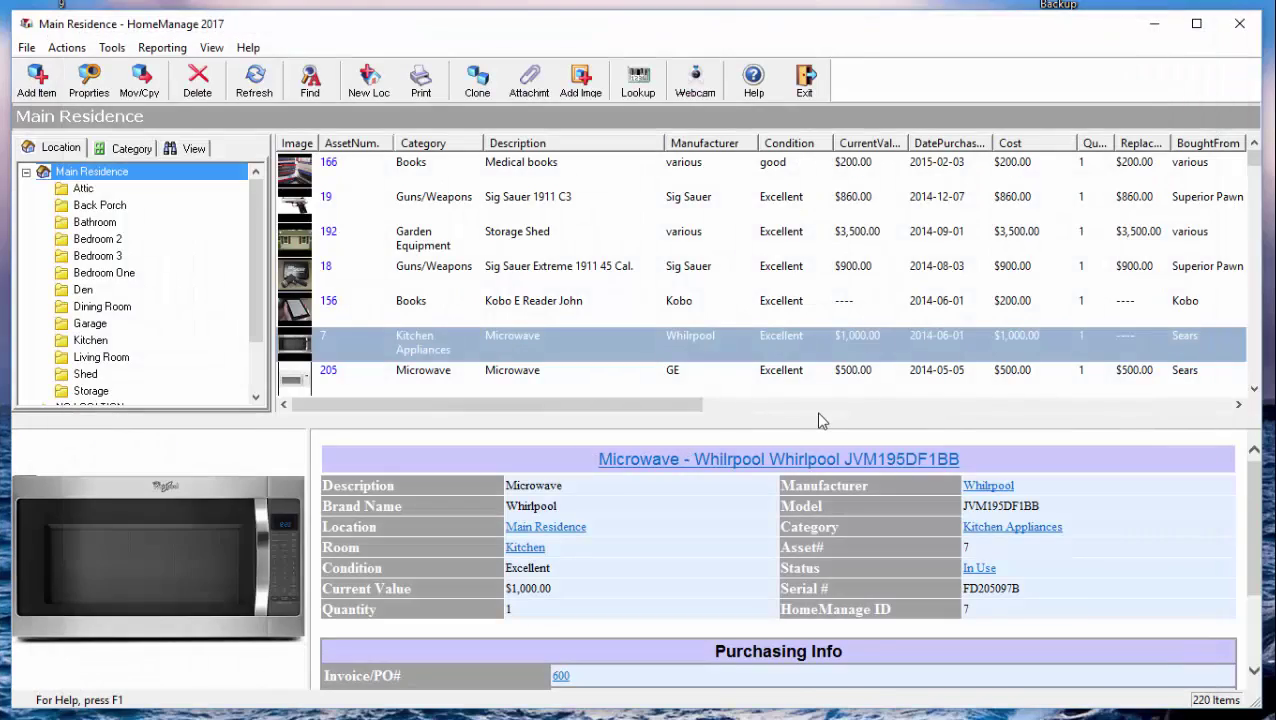
pyautogui.click(163, 49)
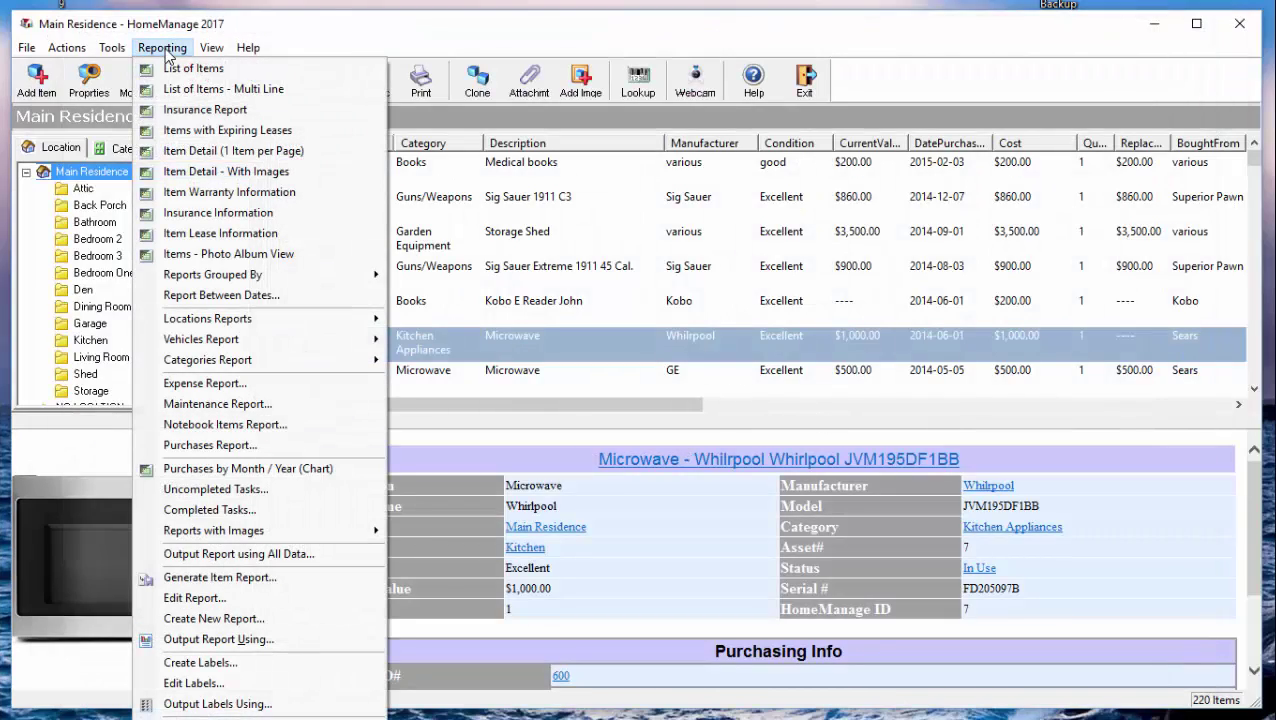
pyautogui.click(222, 553)
pyautogui.click(598, 172)
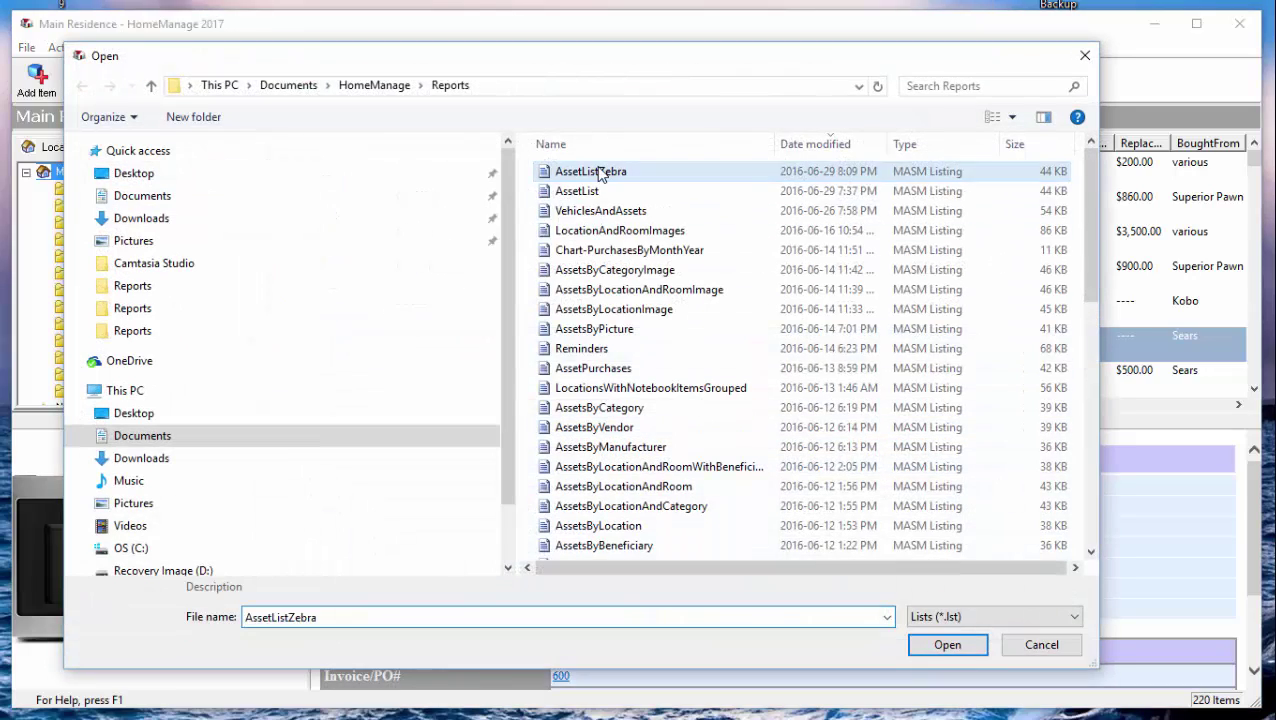
pyautogui.doubleClick(598, 172)
pyautogui.click(585, 278)
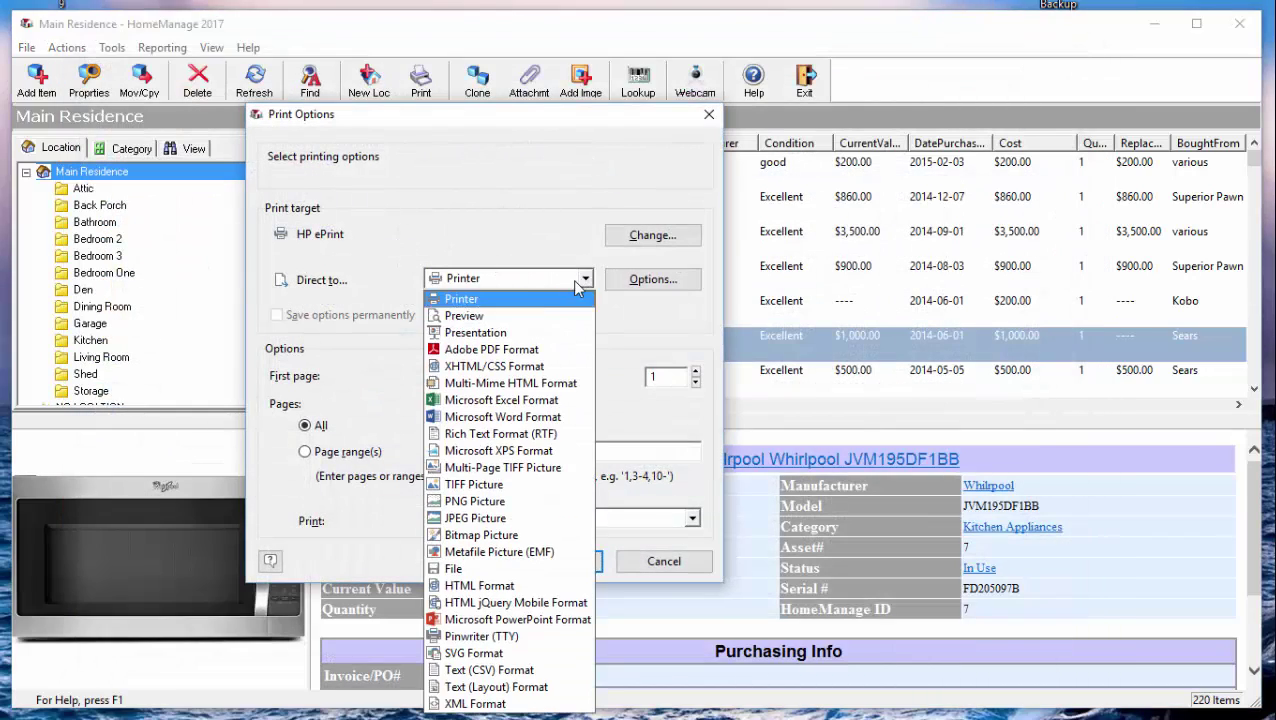
pyautogui.click(540, 317)
pyautogui.click(553, 563)
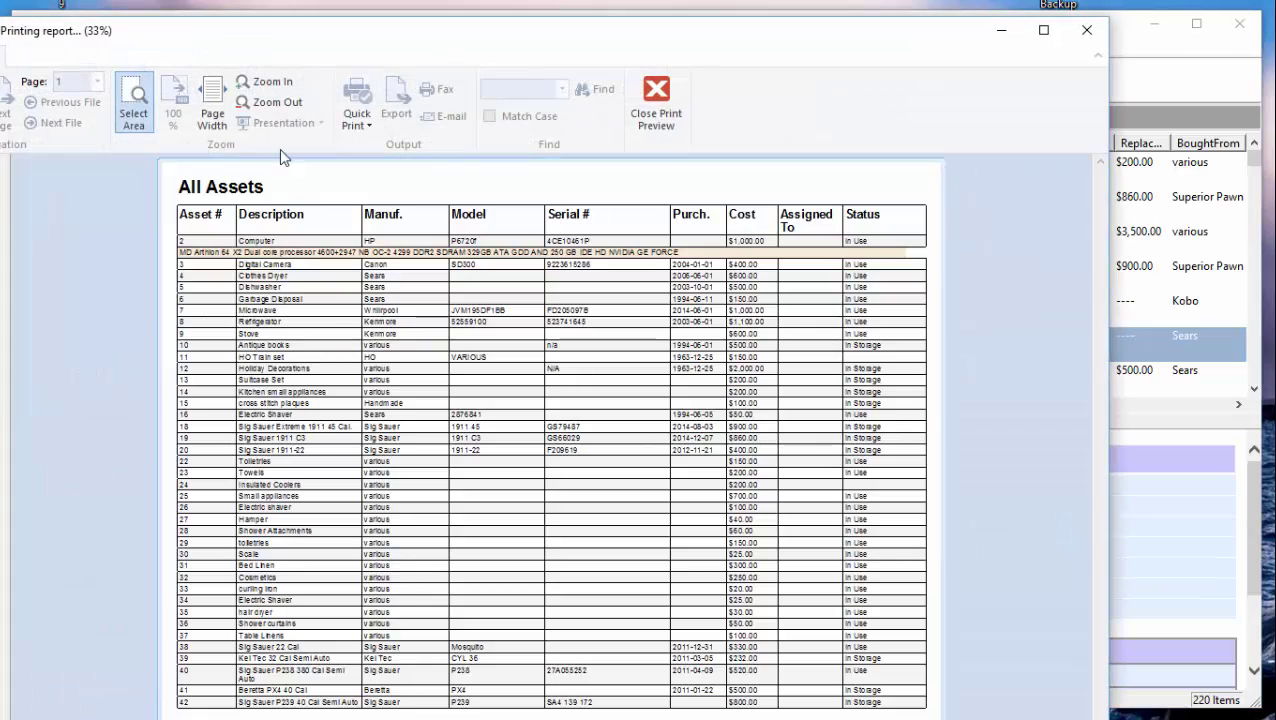
# Zoom in to check the alternating shaded rows, then close the preview
pyautogui.click(490, 390)
pyautogui.scroll(5, 490, 392)
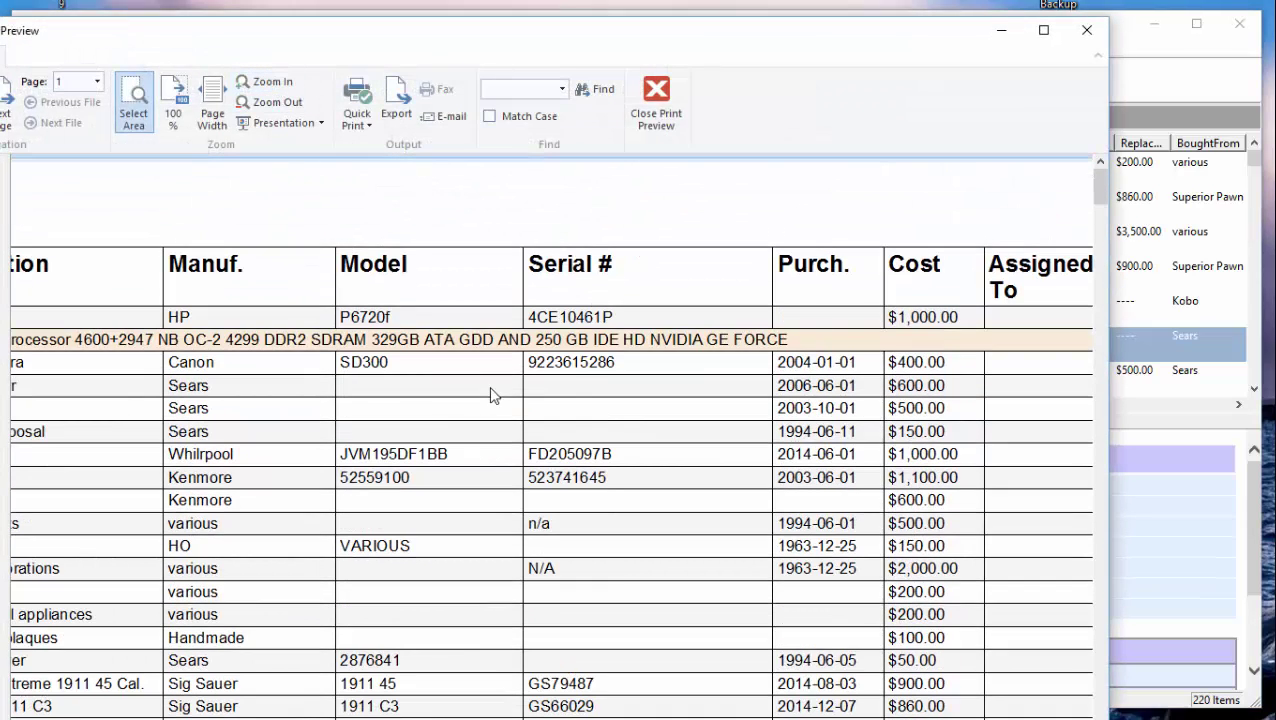
pyautogui.click(657, 100)
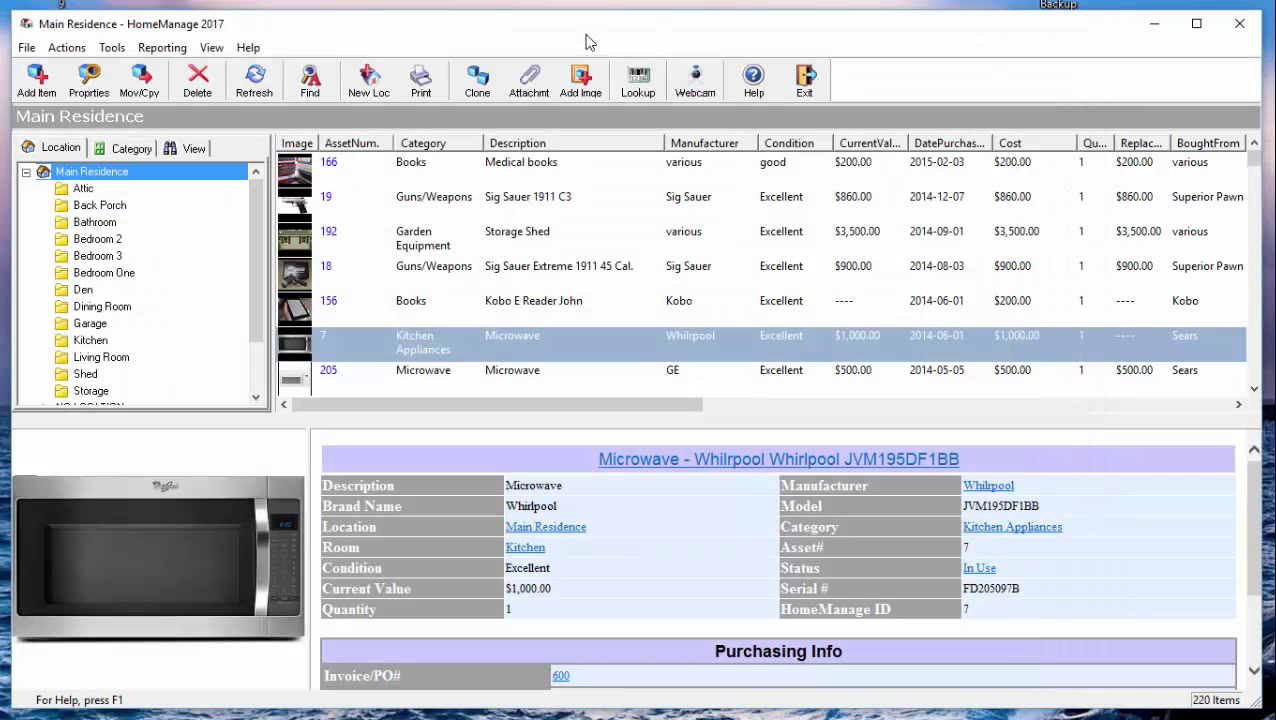
# Reopen the AssetListZebra report in the Report Designer
pyautogui.click(165, 50)
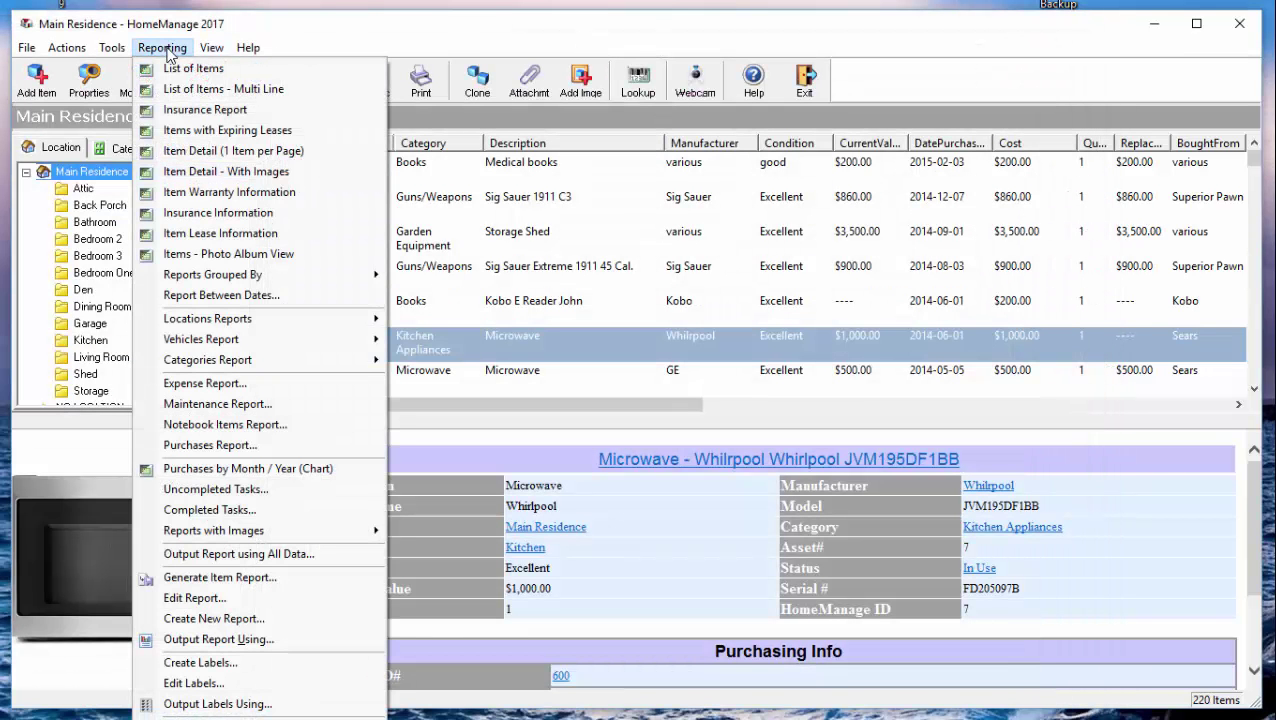
pyautogui.click(236, 600)
pyautogui.doubleClick(590, 171)
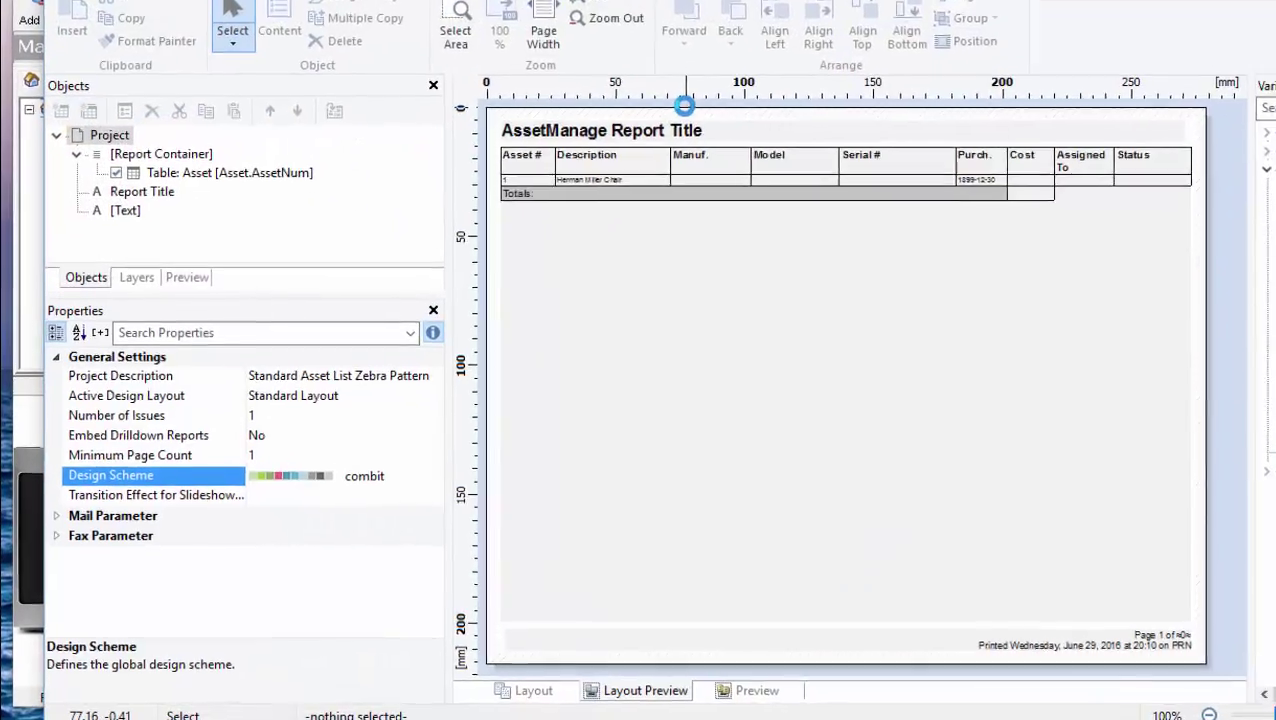
# Change the zebra stripe colour to pale yellow (LemonChiffon) and close the designer
pyautogui.click(680, 440)
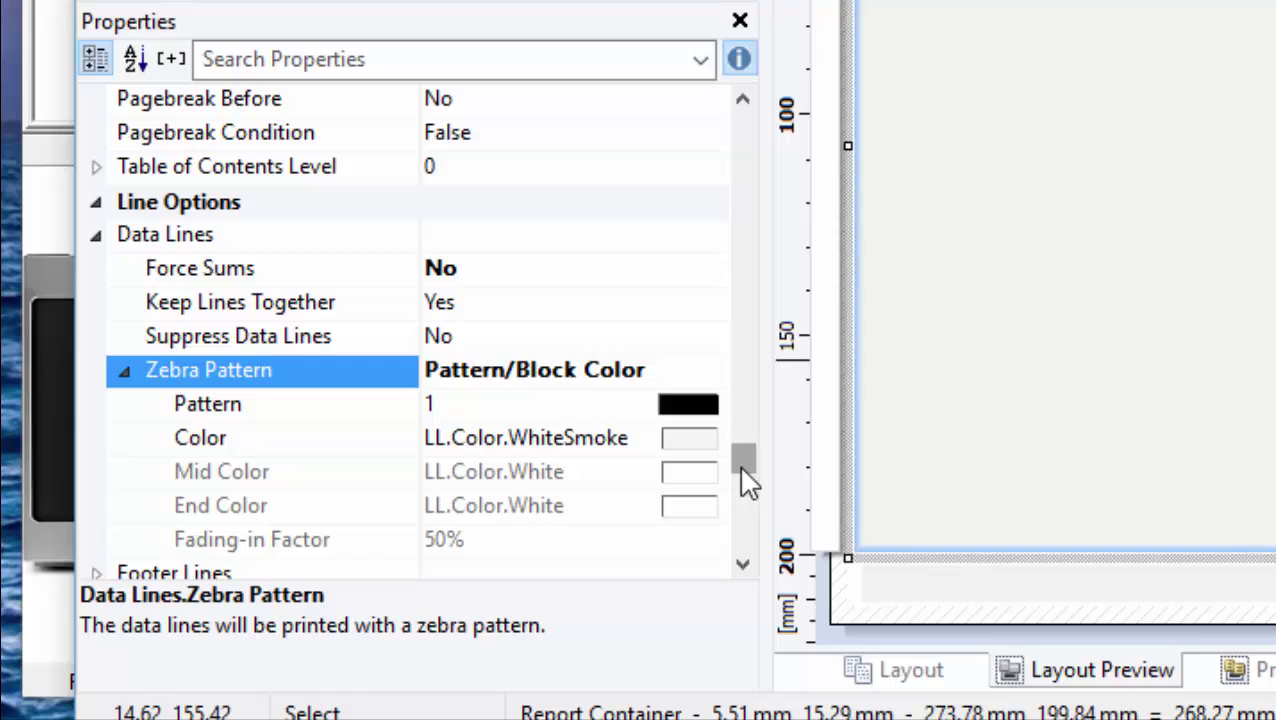
pyautogui.press('Down')
pyautogui.click(632, 446)
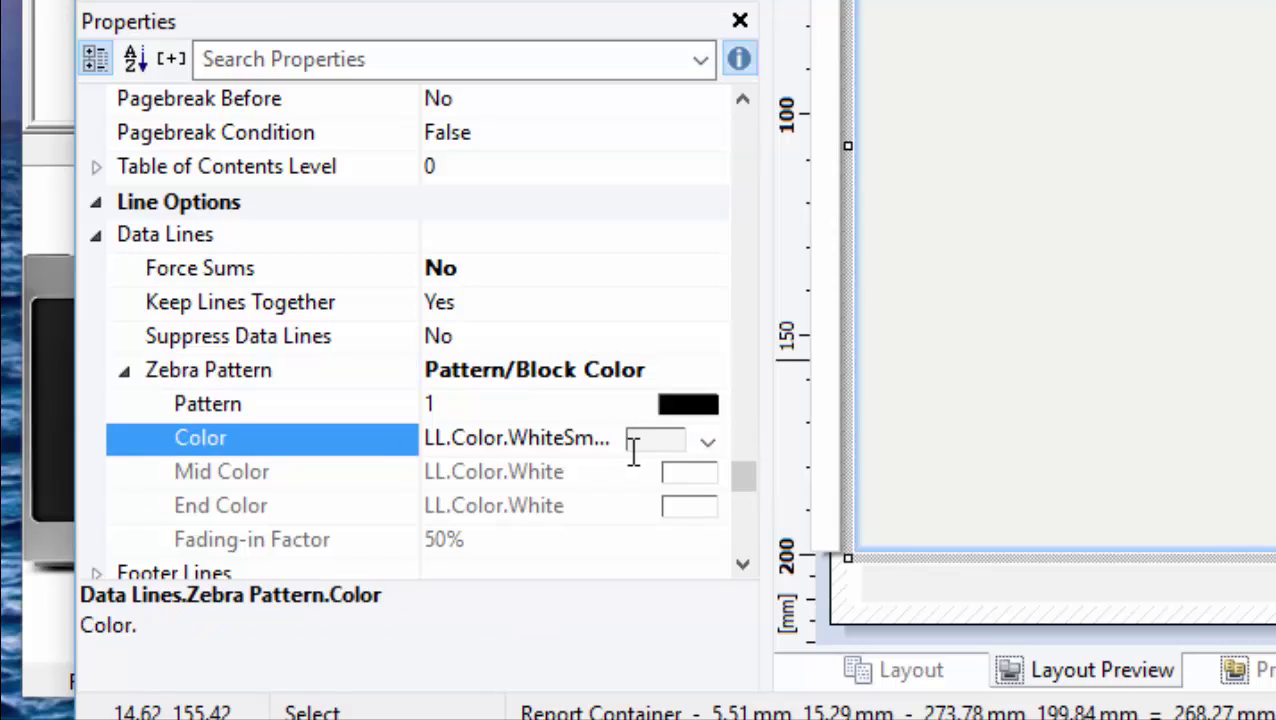
pyautogui.click(706, 445)
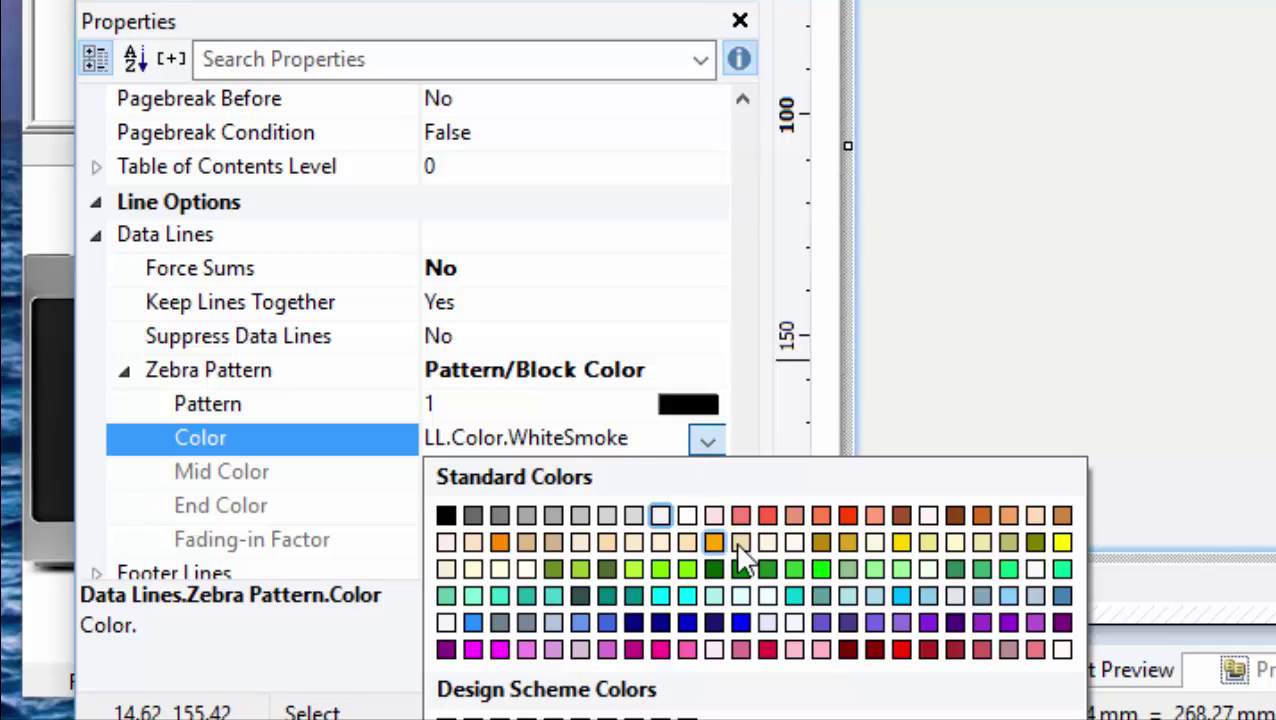
pyautogui.click(955, 542)
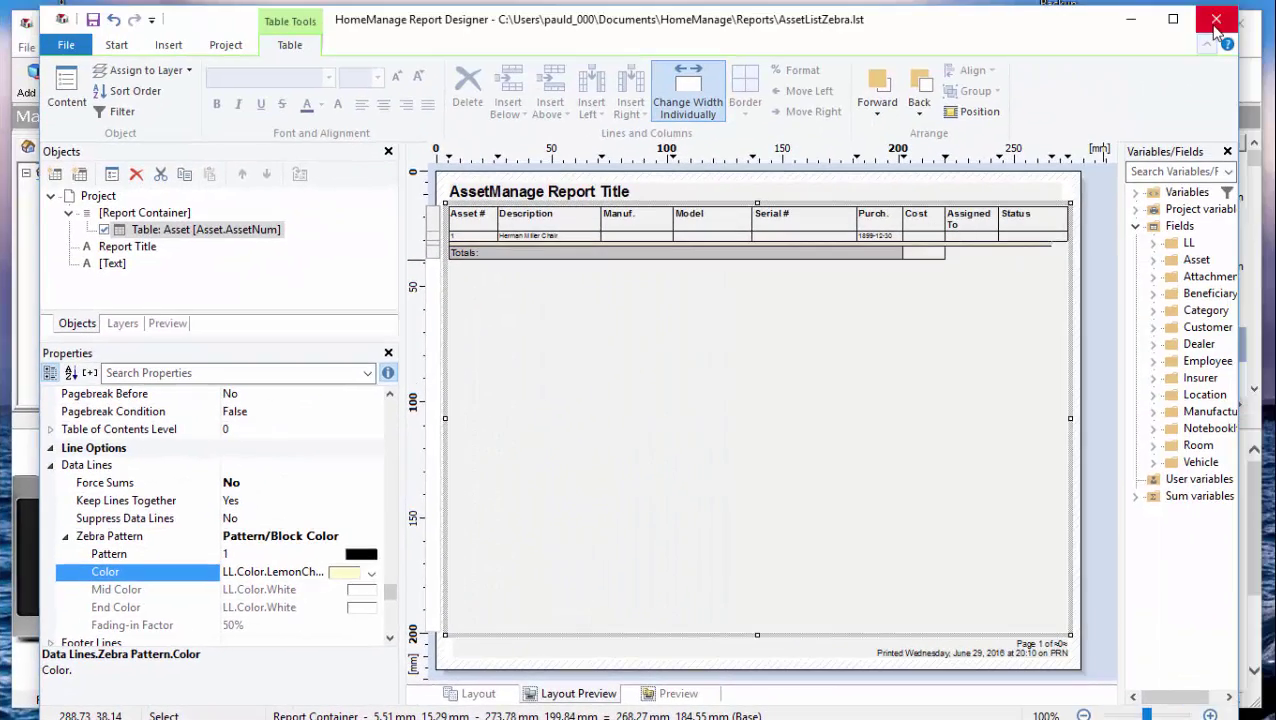
pyautogui.hotkey('alt', 'F4')
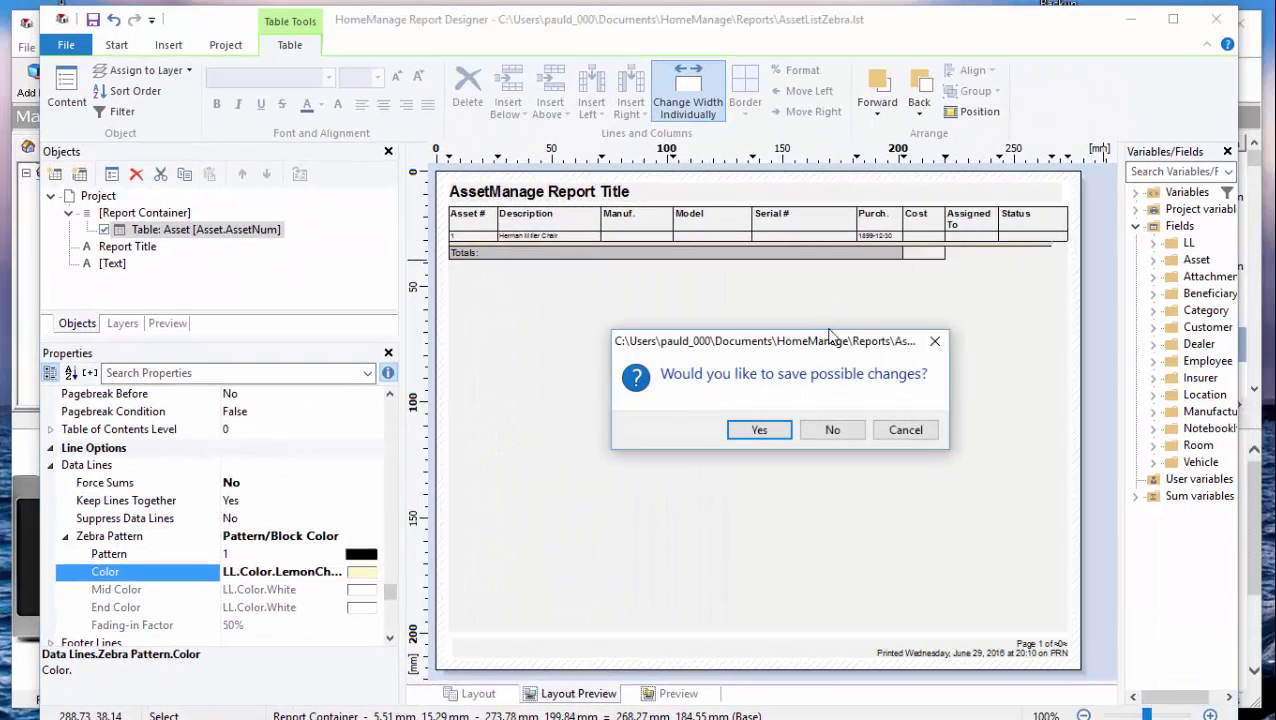
# Save the colour change and preview AssetListZebra from all data
pyautogui.click(781, 428)
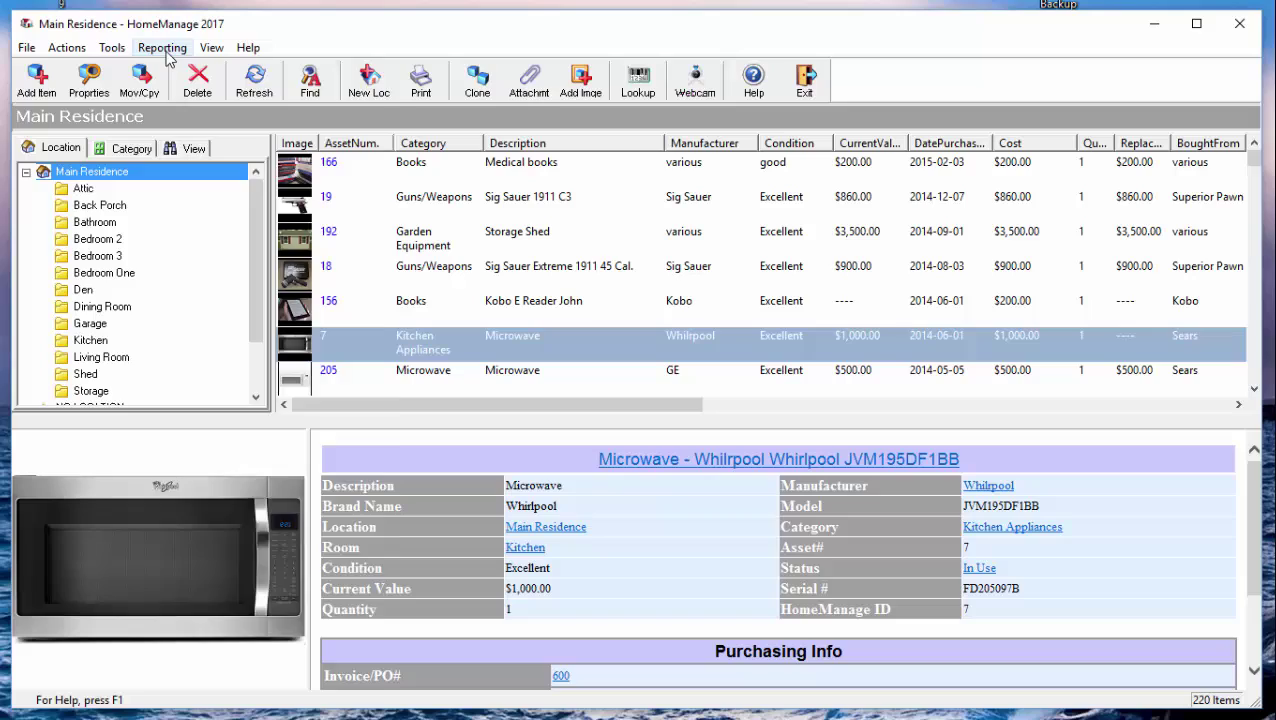
pyautogui.click(163, 48)
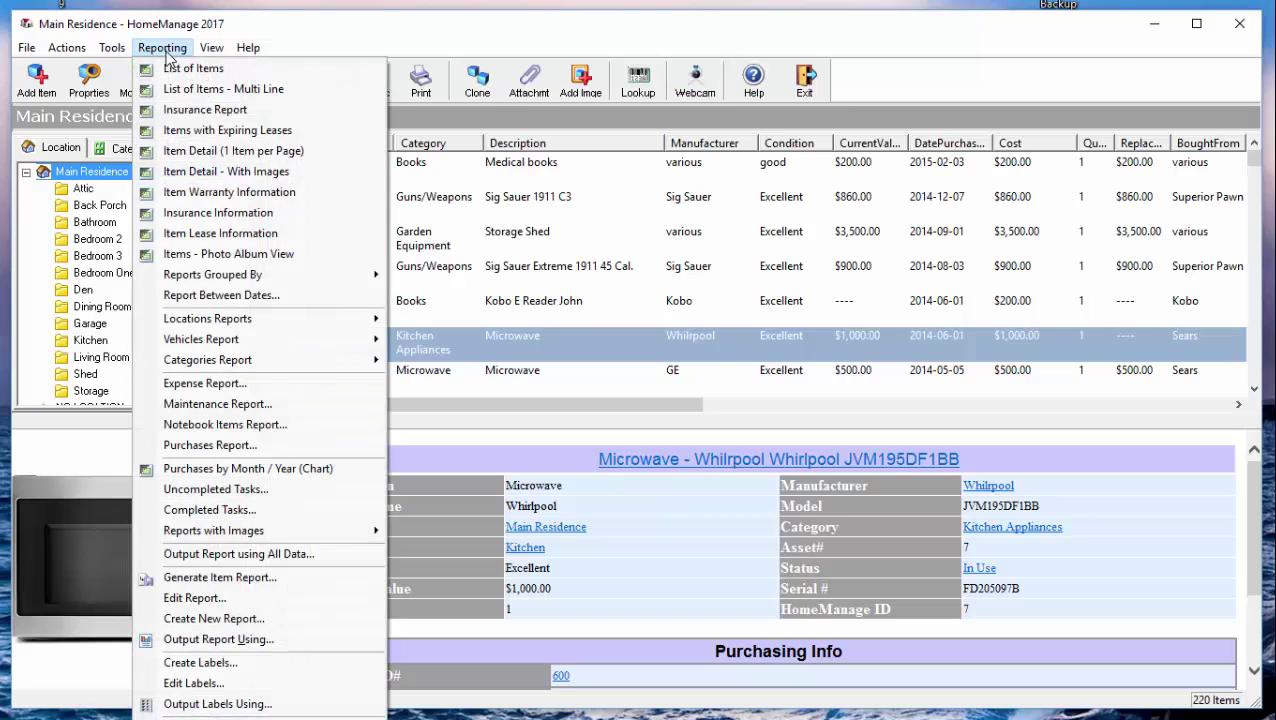
pyautogui.click(228, 553)
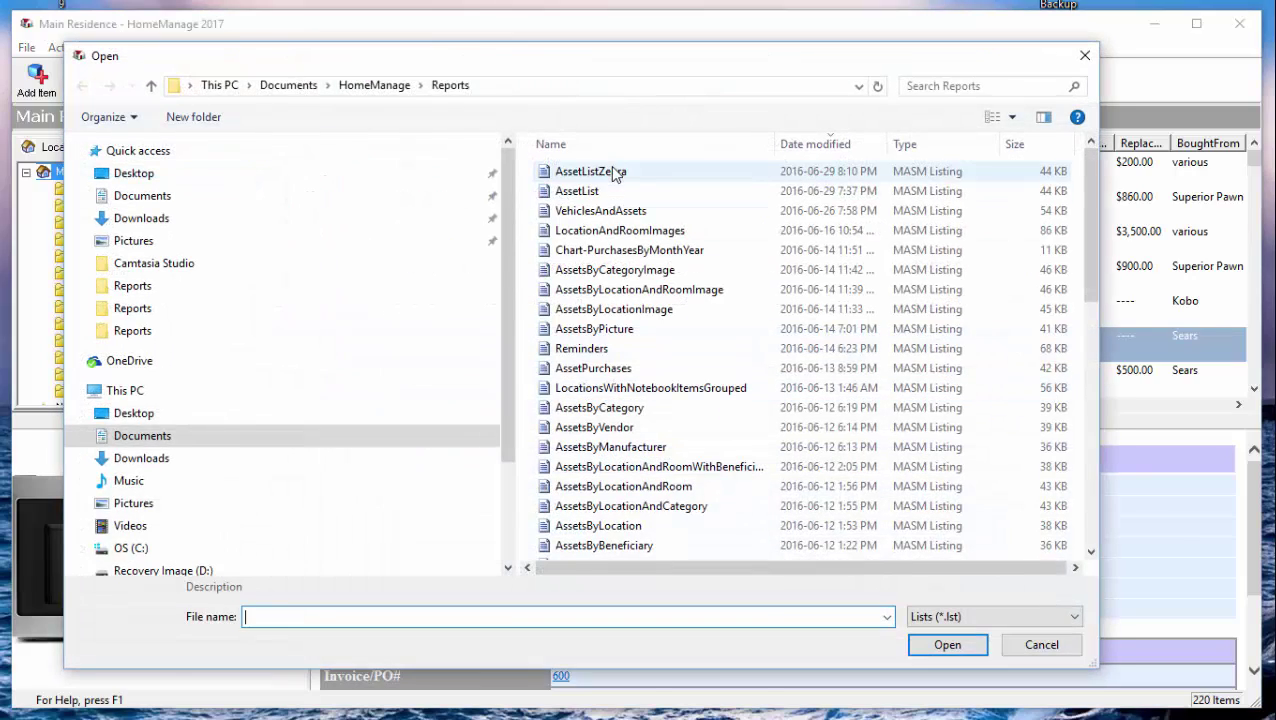
pyautogui.doubleClick(615, 172)
pyautogui.click(585, 279)
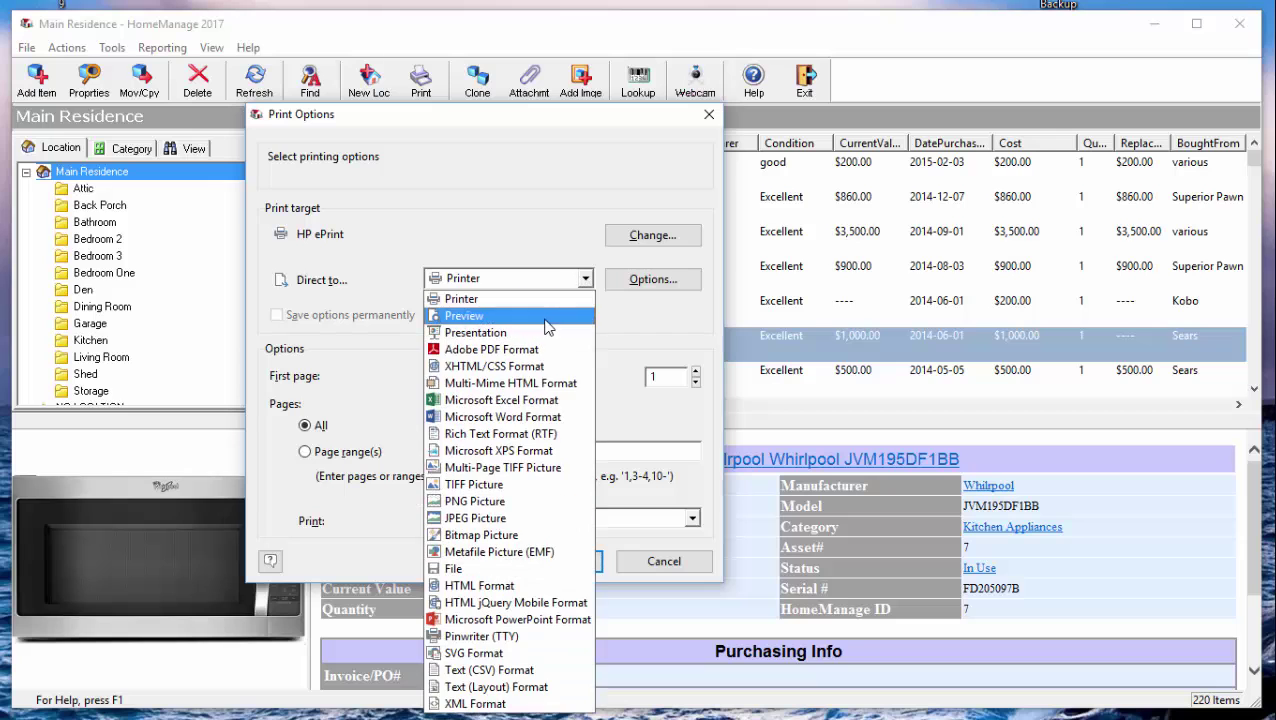
pyautogui.click(546, 320)
pyautogui.click(552, 560)
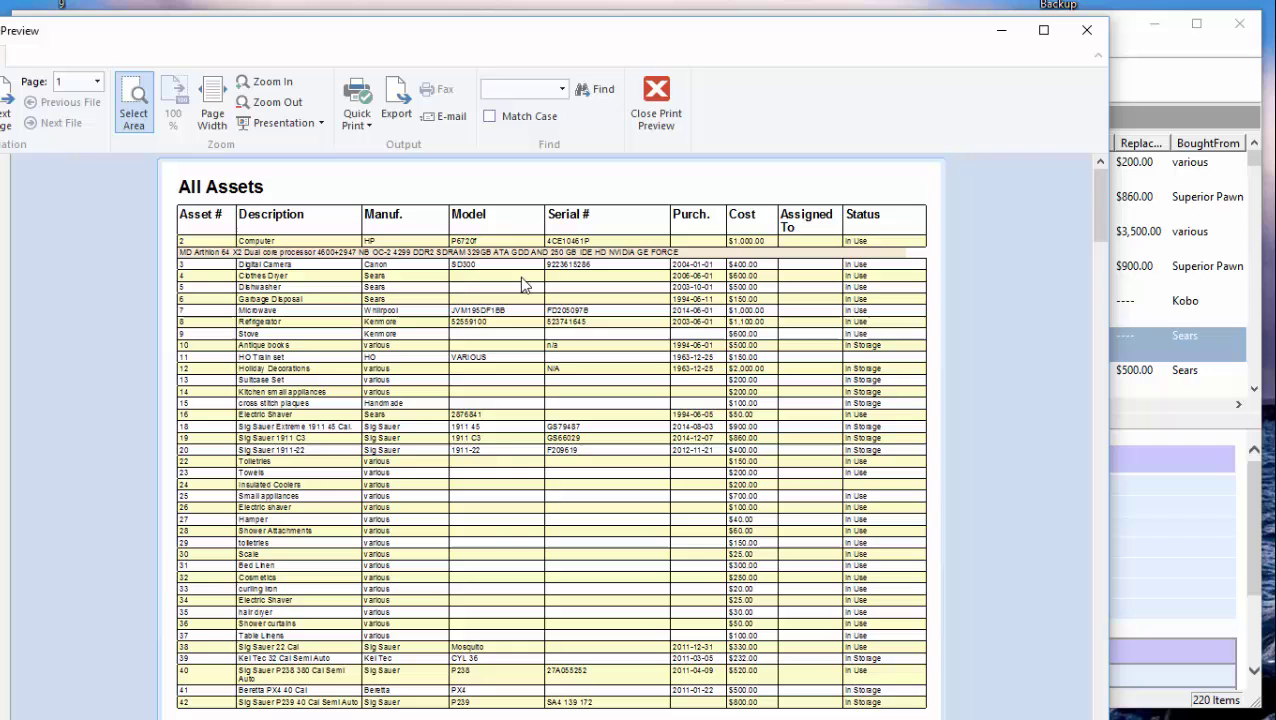
# Close the preview and reopen AssetListZebra in the Report Designer
pyautogui.click(655, 96)
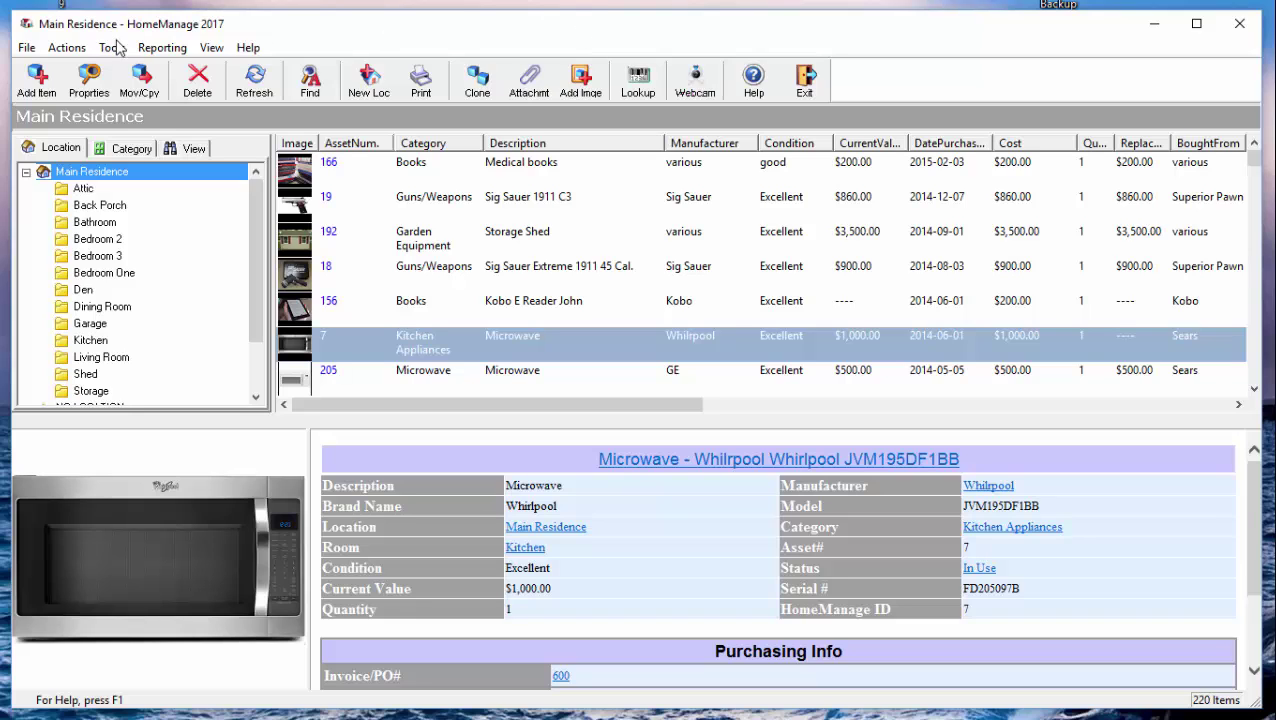
pyautogui.click(176, 52)
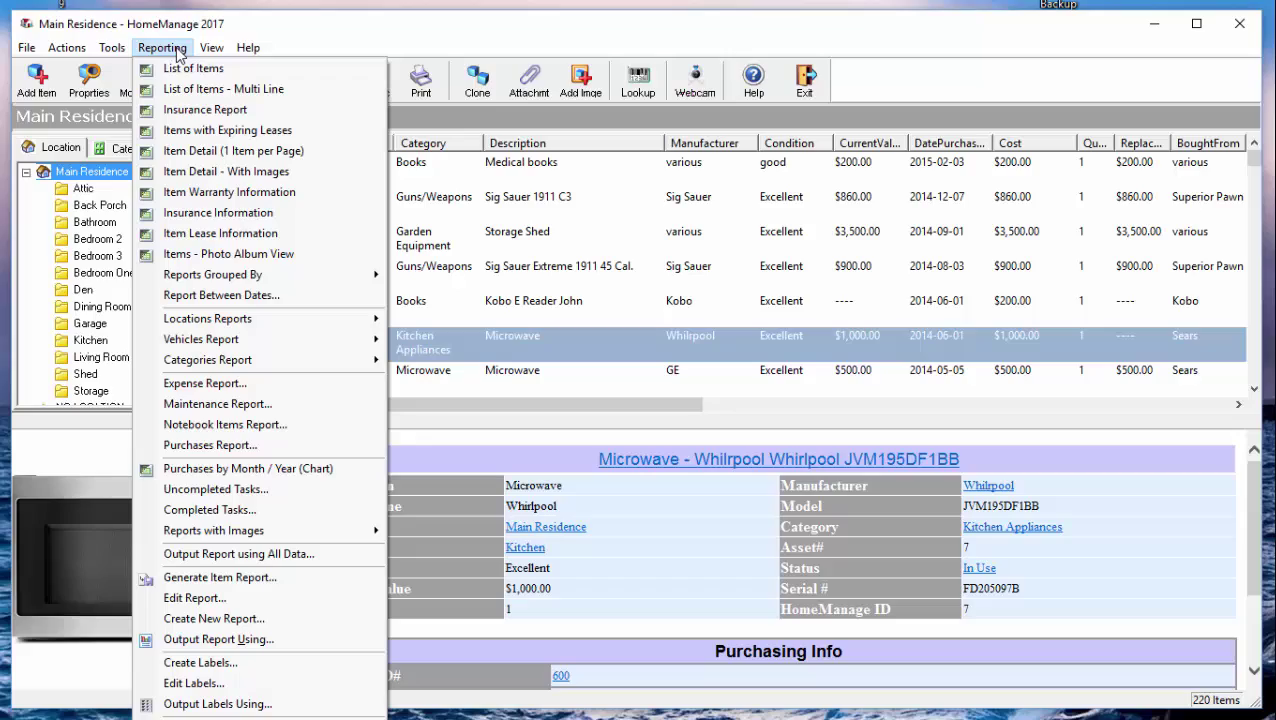
pyautogui.click(270, 597)
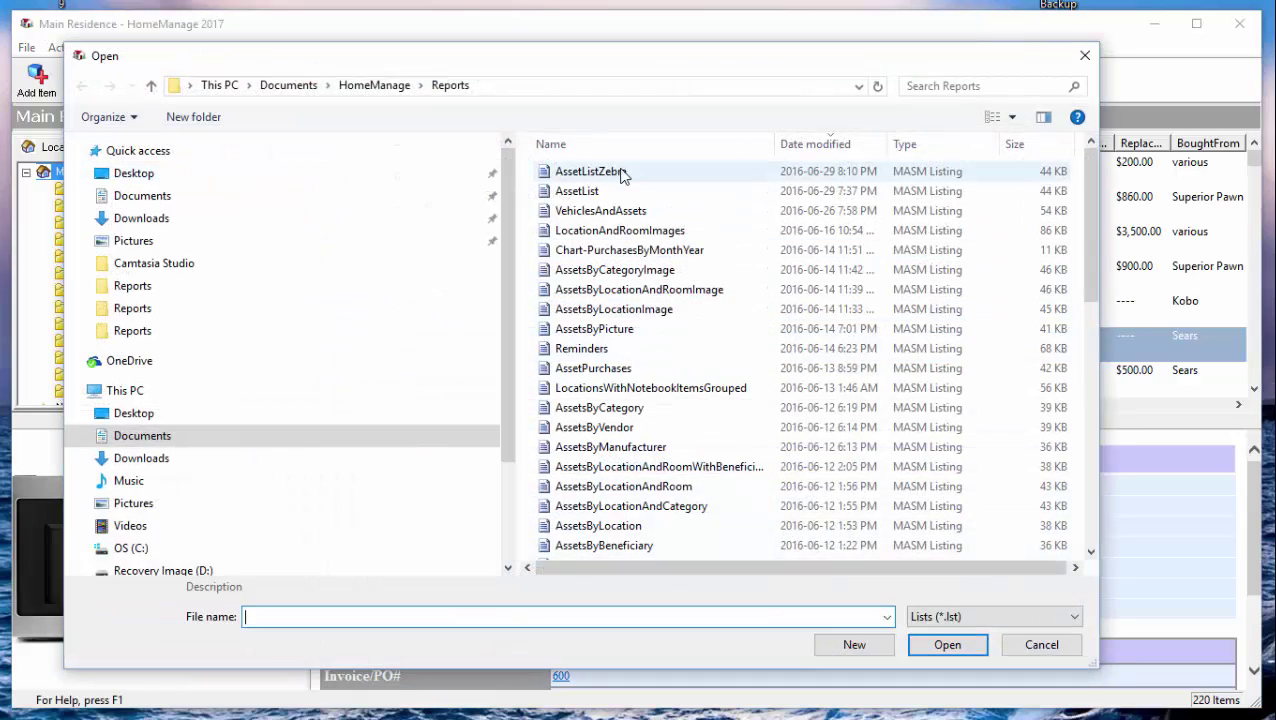
pyautogui.doubleClick(590, 172)
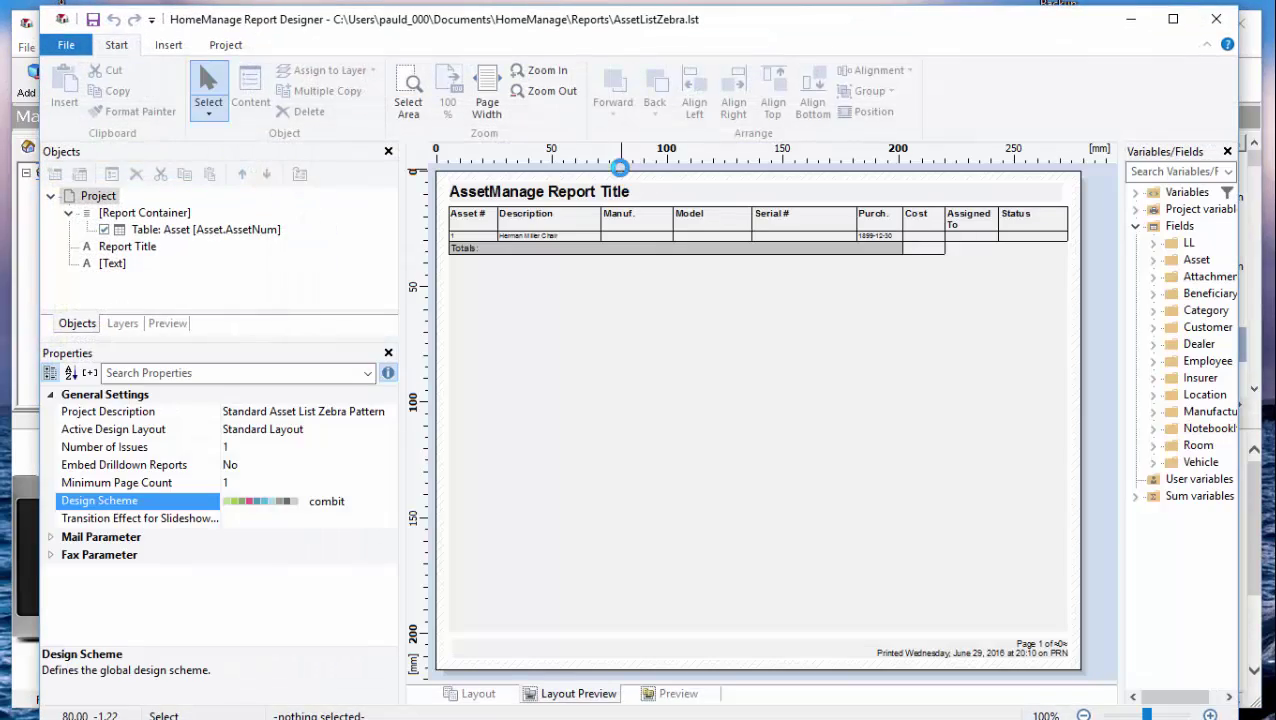
# Open the asset table's contents, review header and data lines, and select Asset.AssetNum
pyautogui.doubleClick(689, 373)
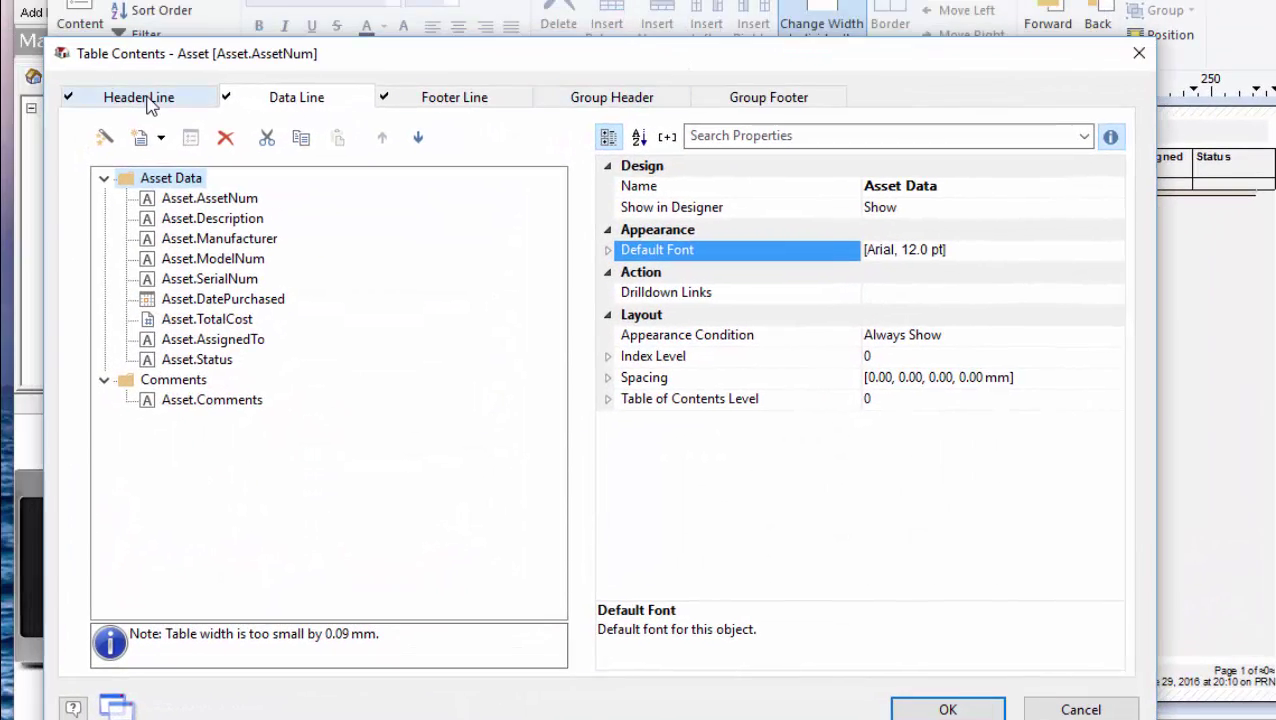
pyautogui.click(148, 106)
pyautogui.moveTo(408, 62); pyautogui.dragTo(410, 183)
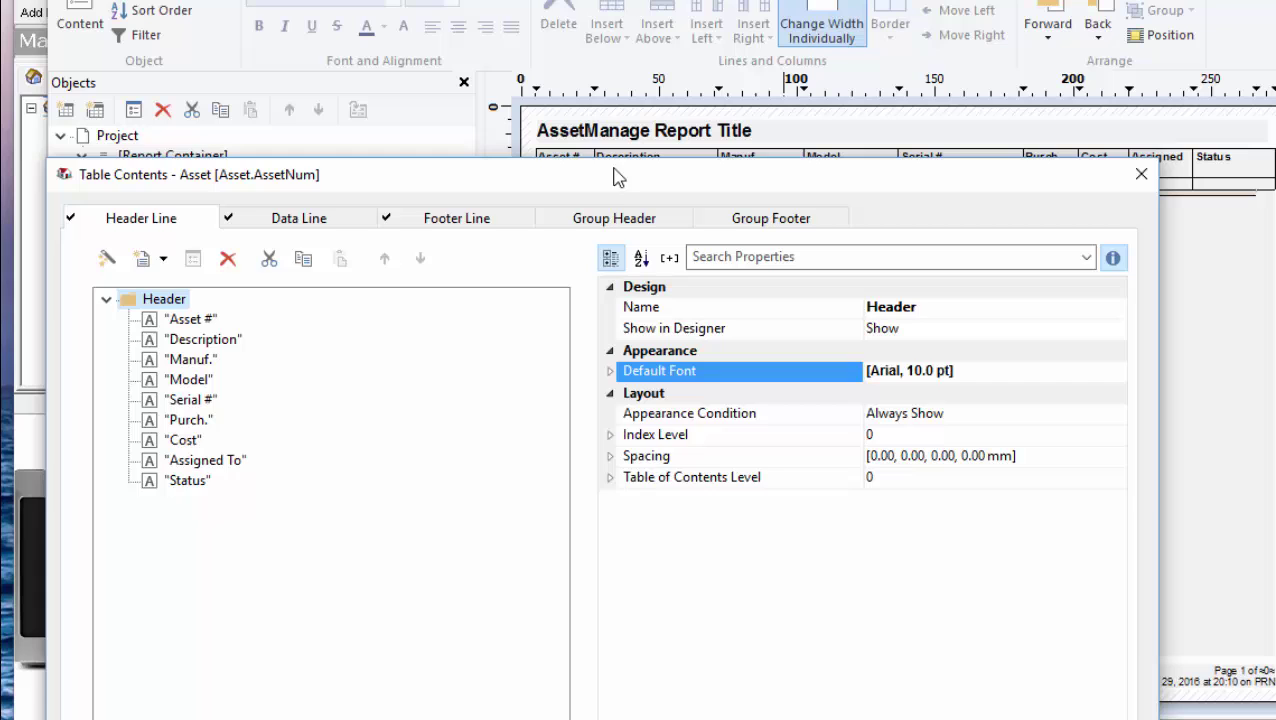
pyautogui.moveTo(617, 190); pyautogui.dragTo(697, 215)
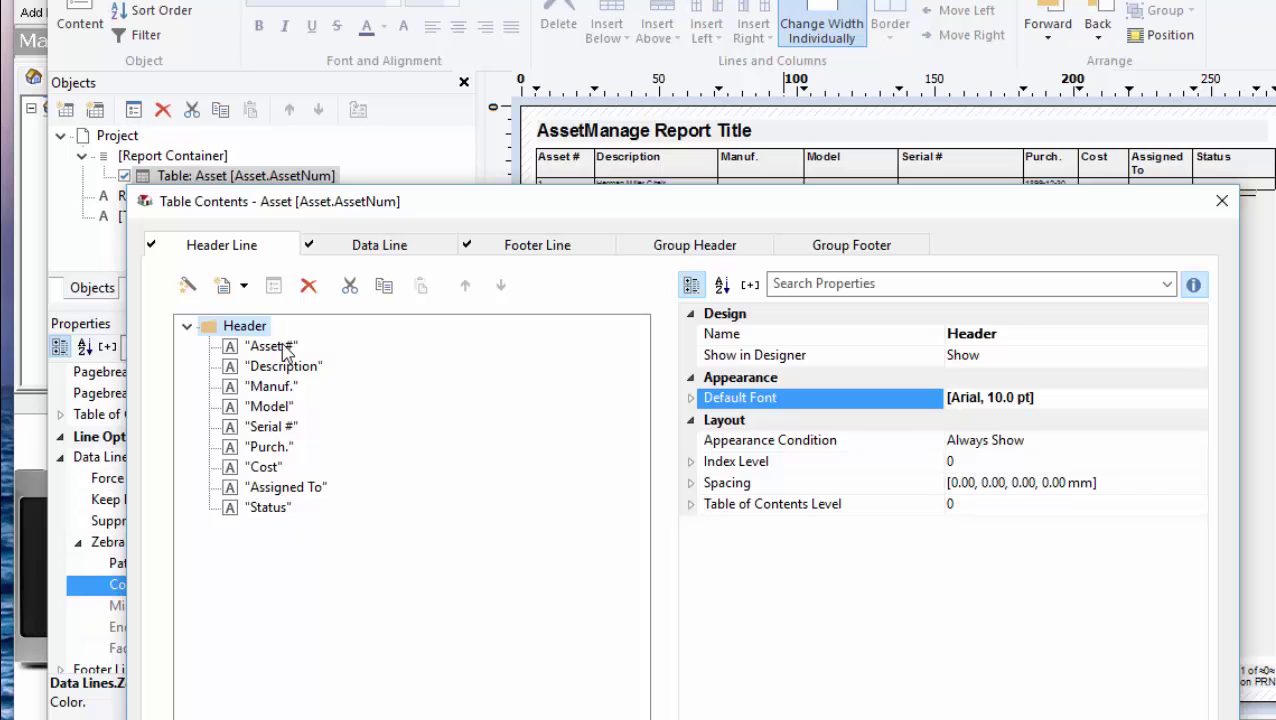
pyautogui.click(372, 252)
pyautogui.moveTo(527, 216); pyautogui.dragTo(557, 228)
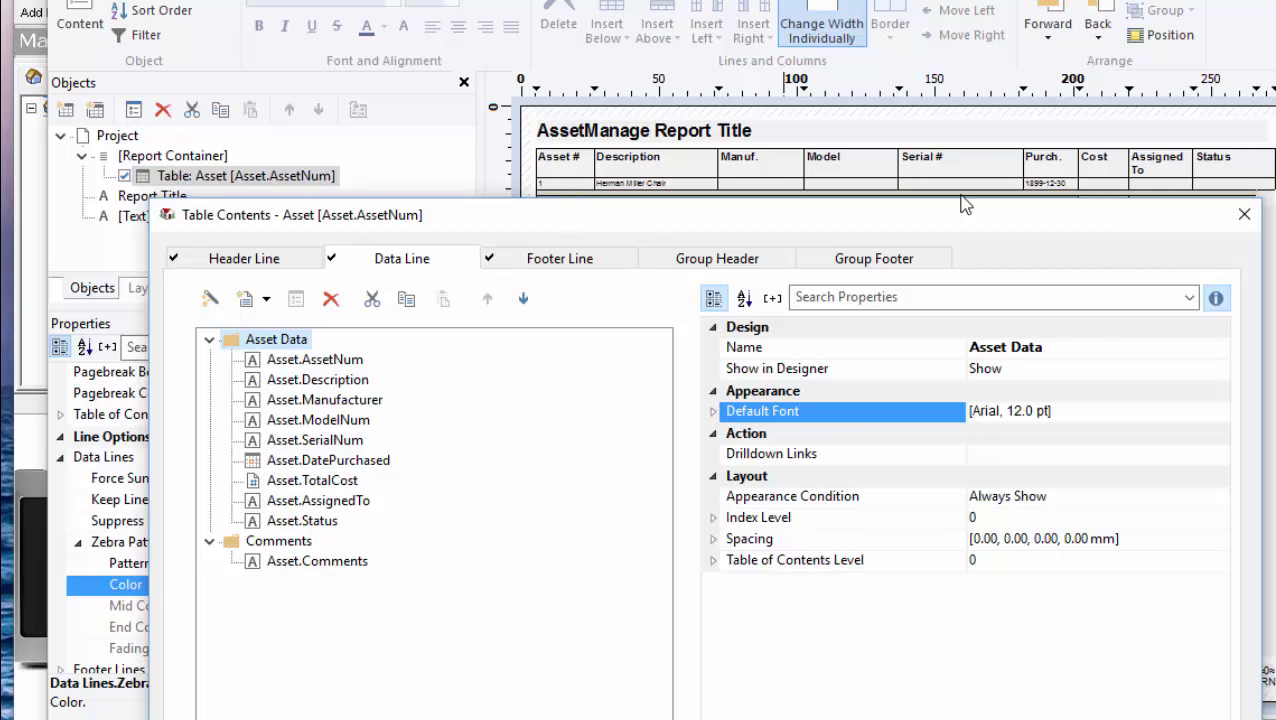
pyautogui.moveTo(843, 219); pyautogui.dragTo(797, 218)
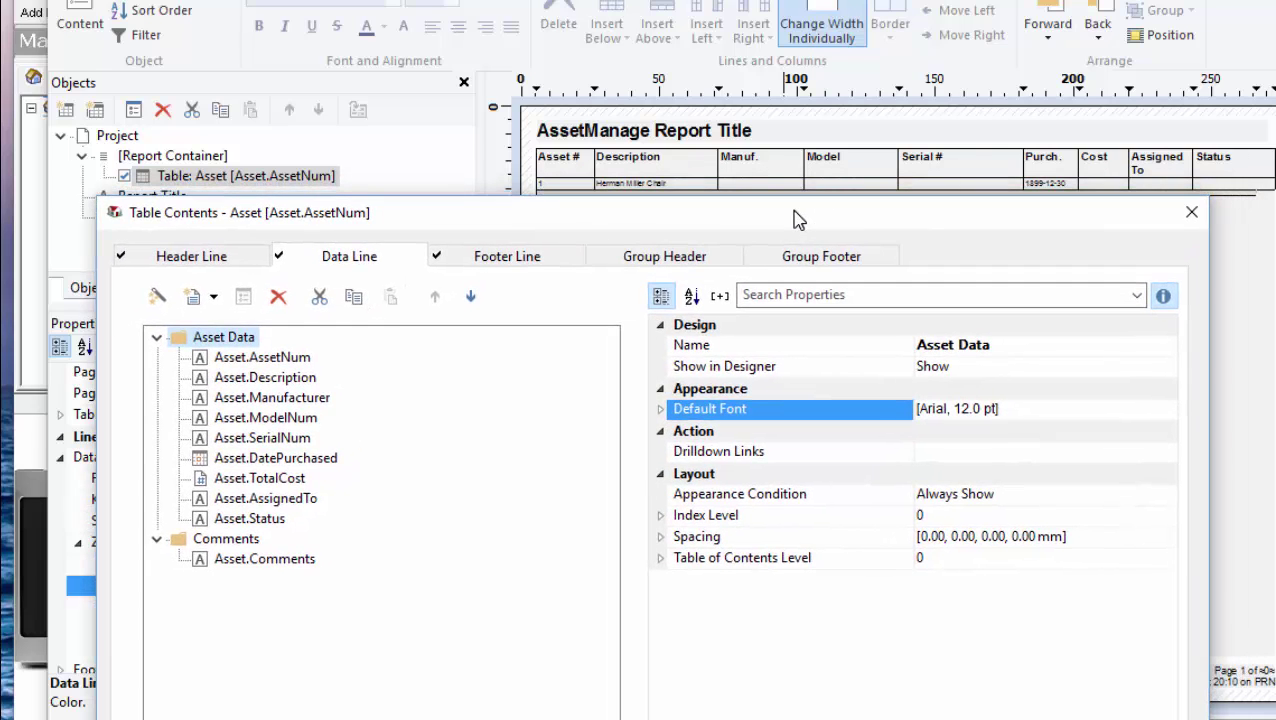
pyautogui.click(244, 359)
pyautogui.moveTo(456, 214); pyautogui.dragTo(394, 113)
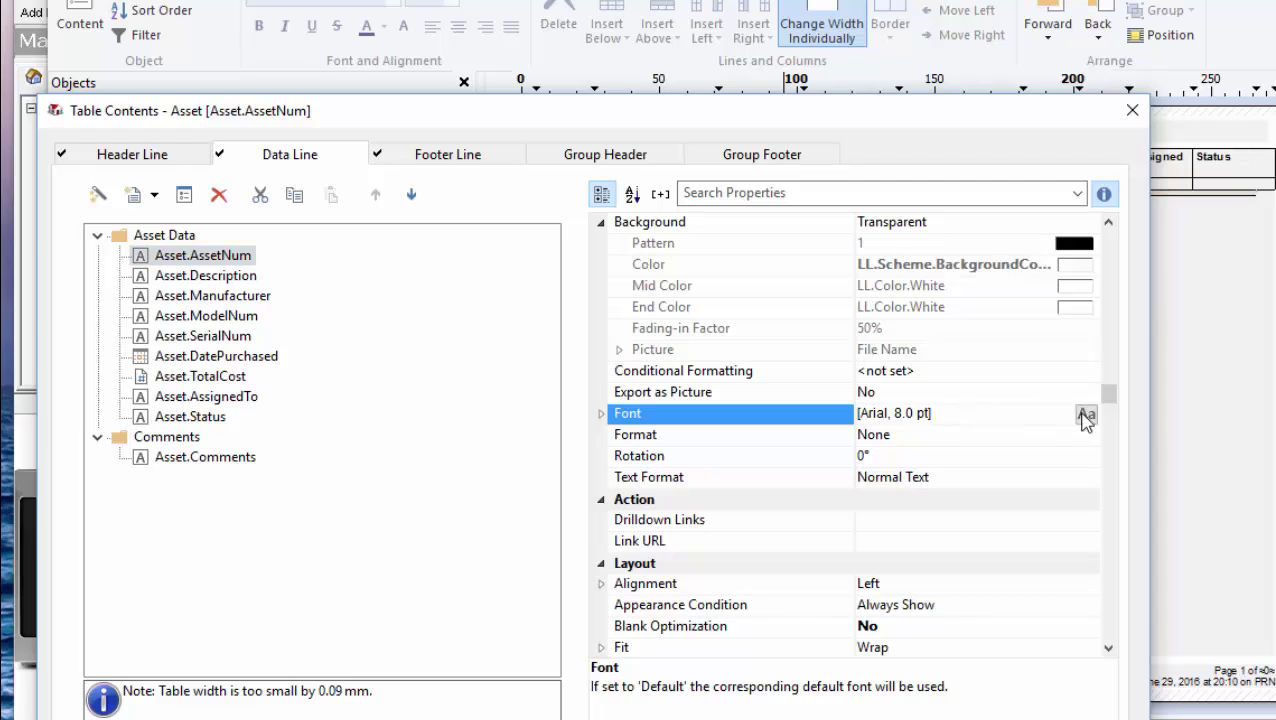
# Set Asset.AssetNum's font to Verdana, bold, 9 pt, in blue
pyautogui.click(1085, 415)
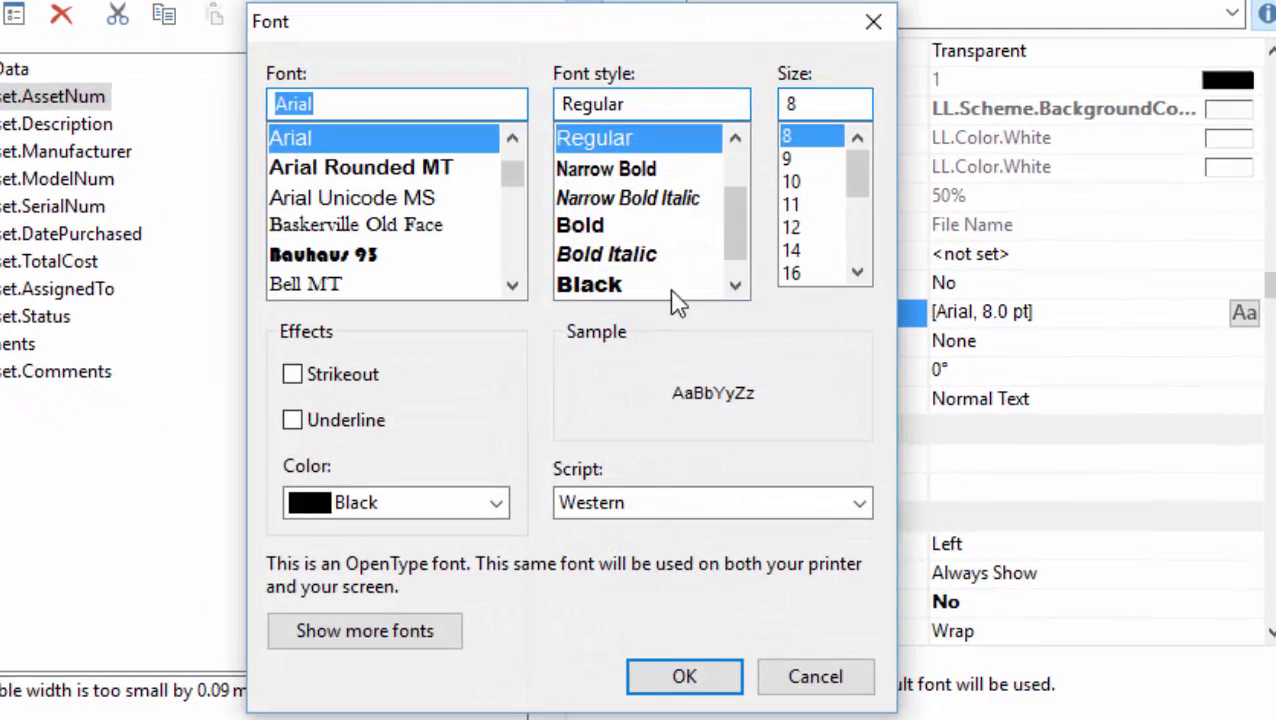
pyautogui.write('ver')
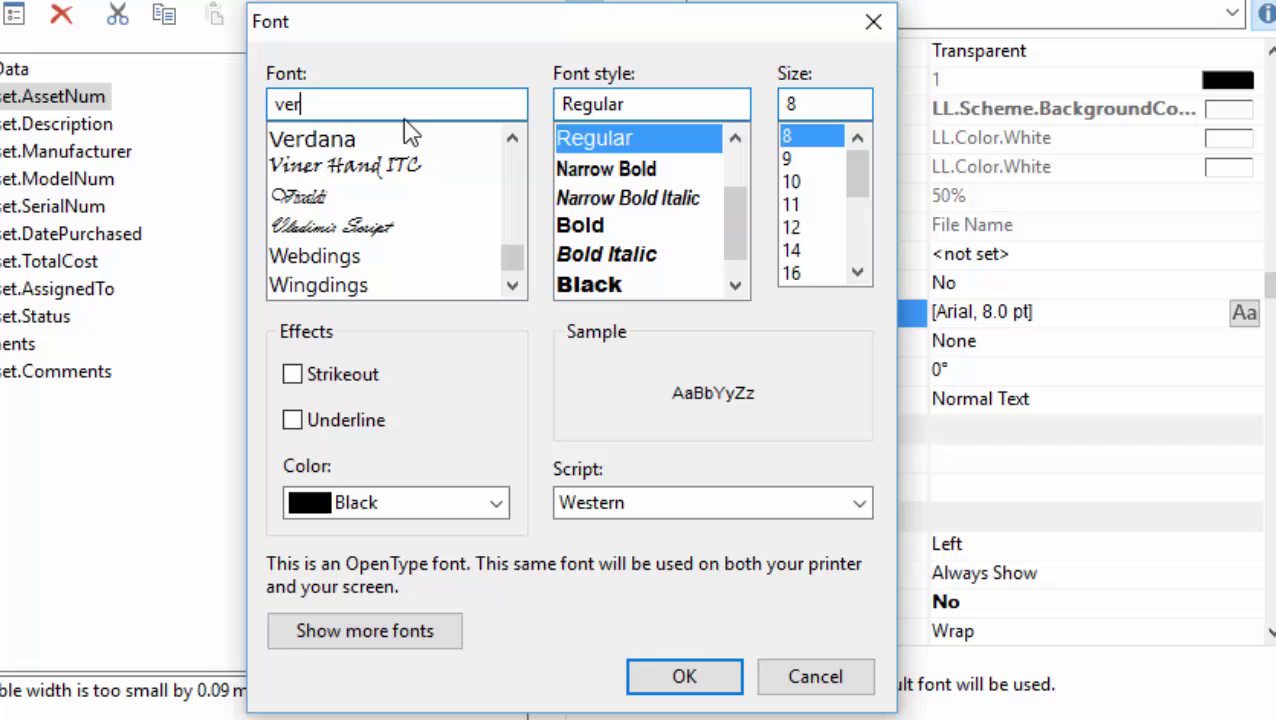
pyautogui.write('dan')
pyautogui.click(405, 126)
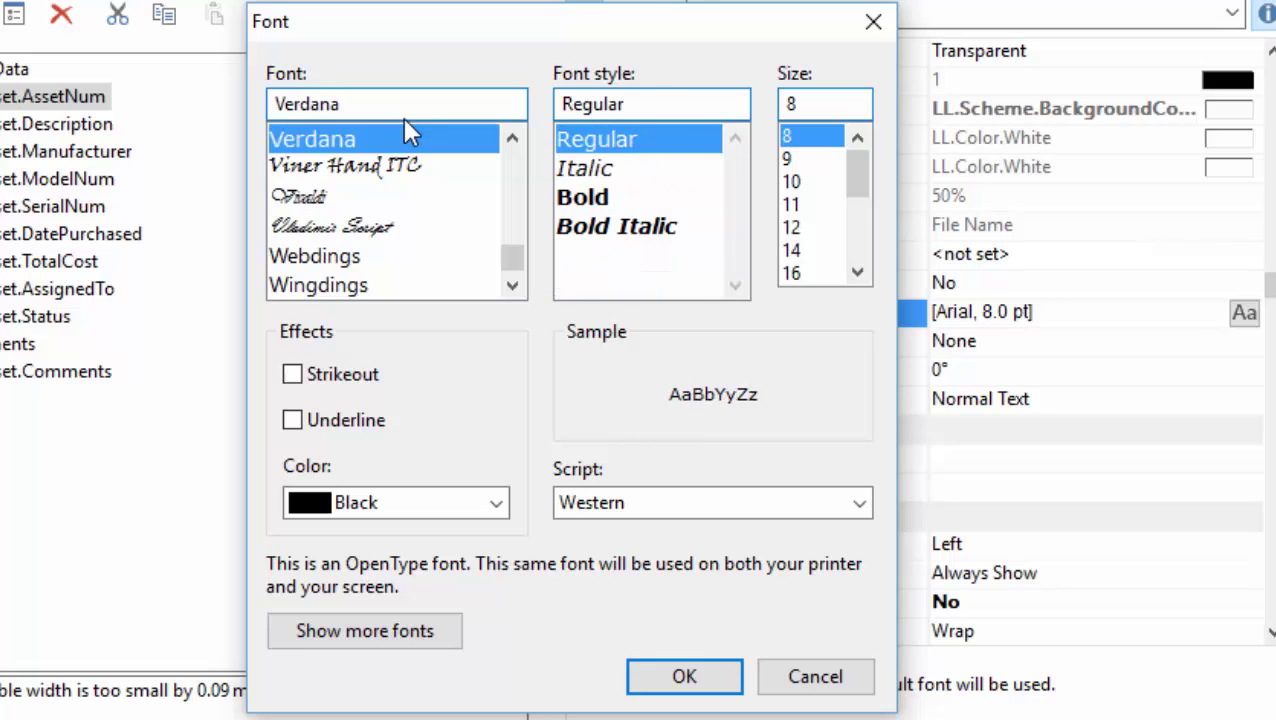
pyautogui.click(622, 198)
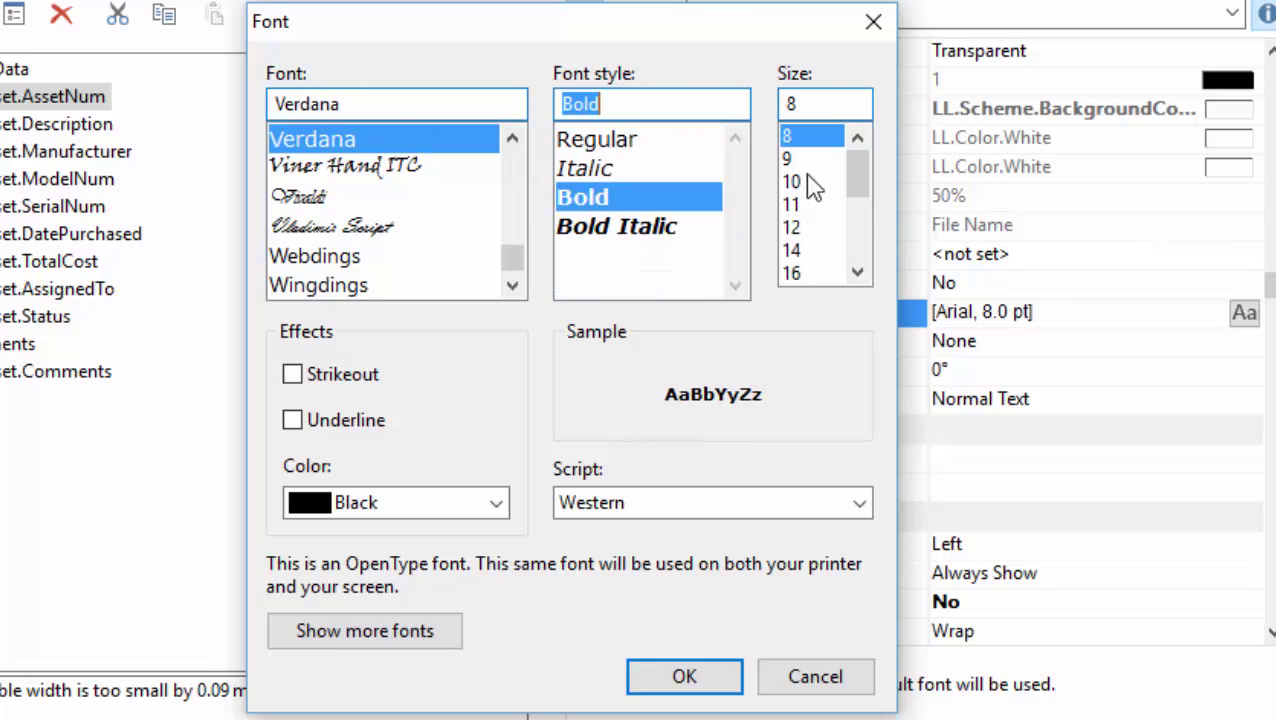
pyautogui.click(812, 161)
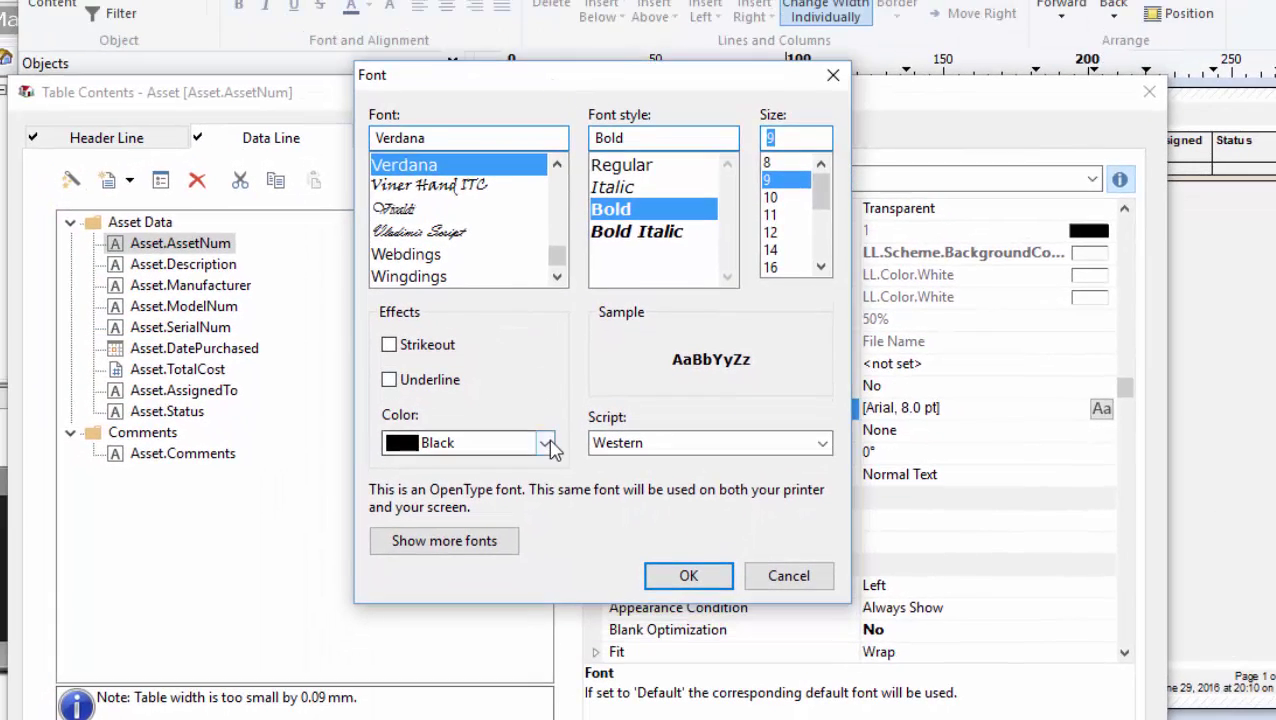
pyautogui.click(547, 443)
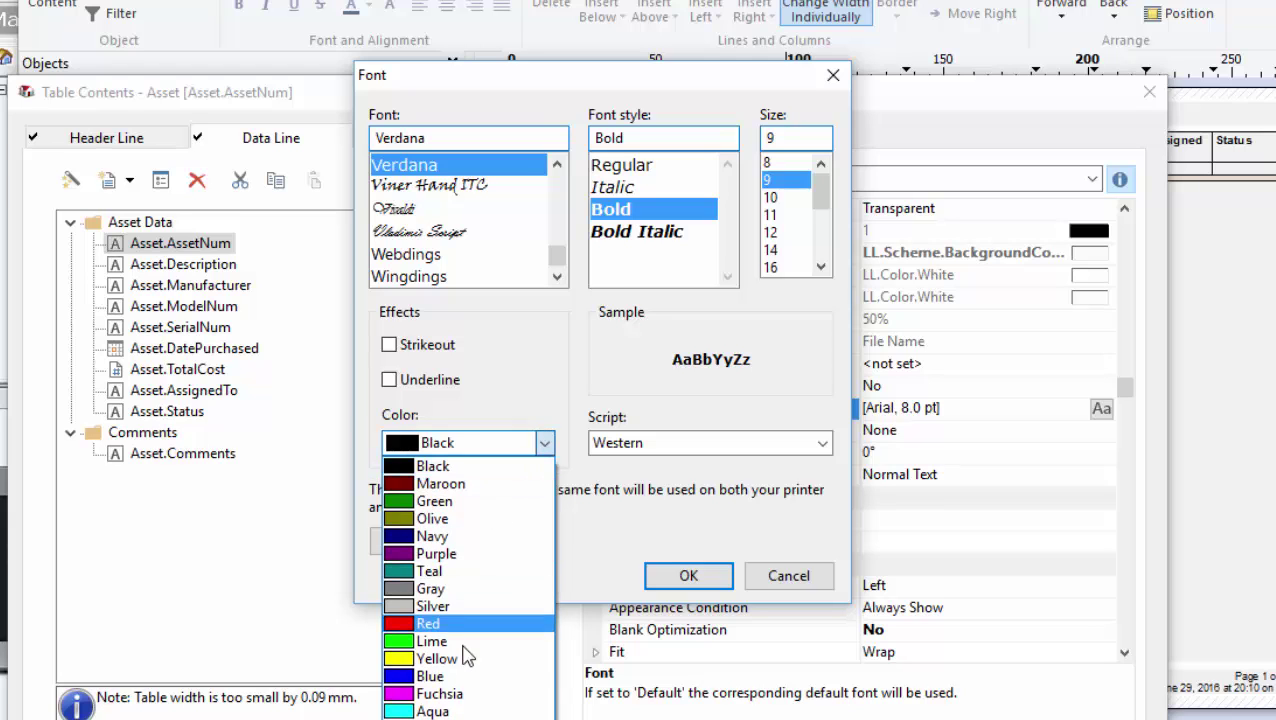
pyautogui.click(470, 677)
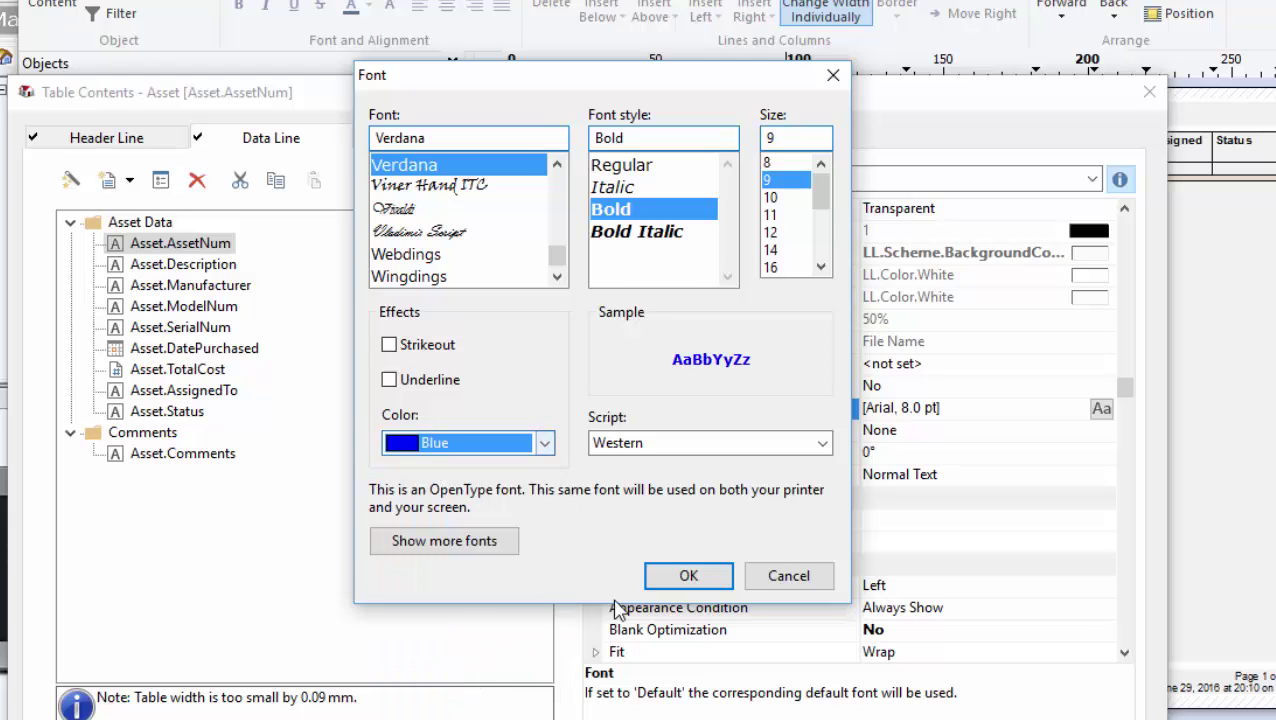
pyautogui.click(686, 576)
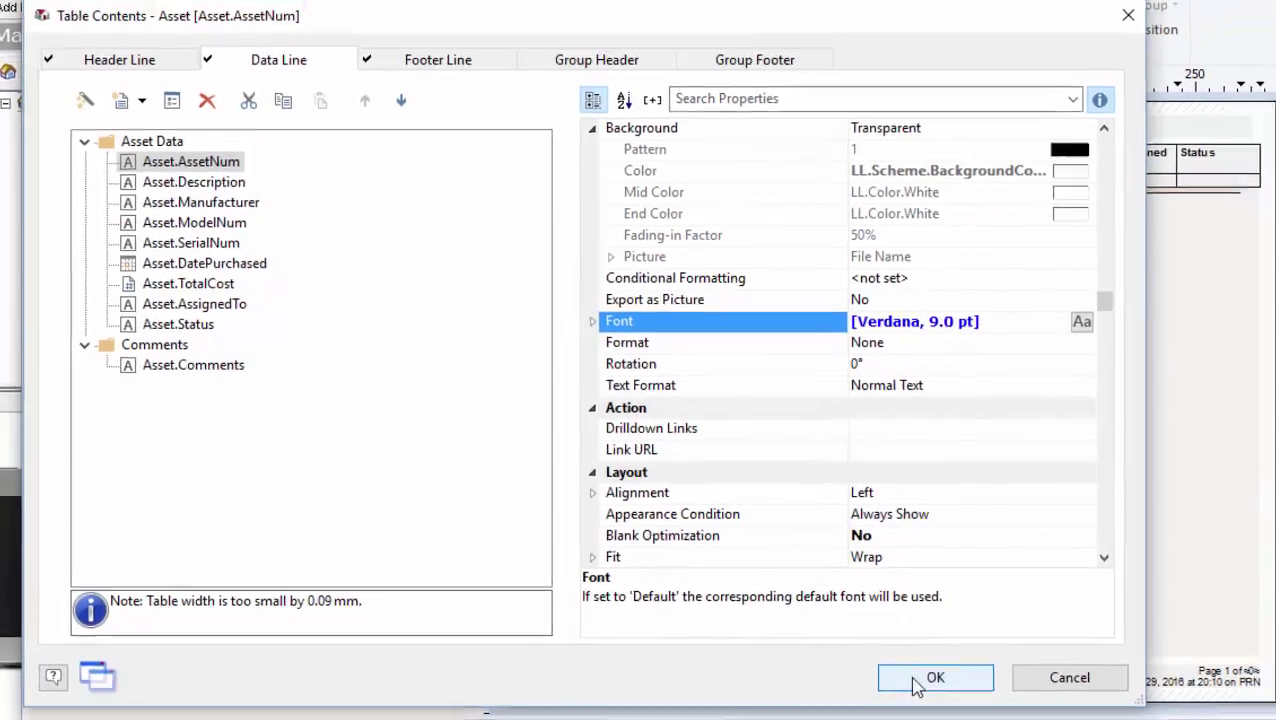
# Close Table Contents and the designer, saving the layout changes
pyautogui.click(915, 683)
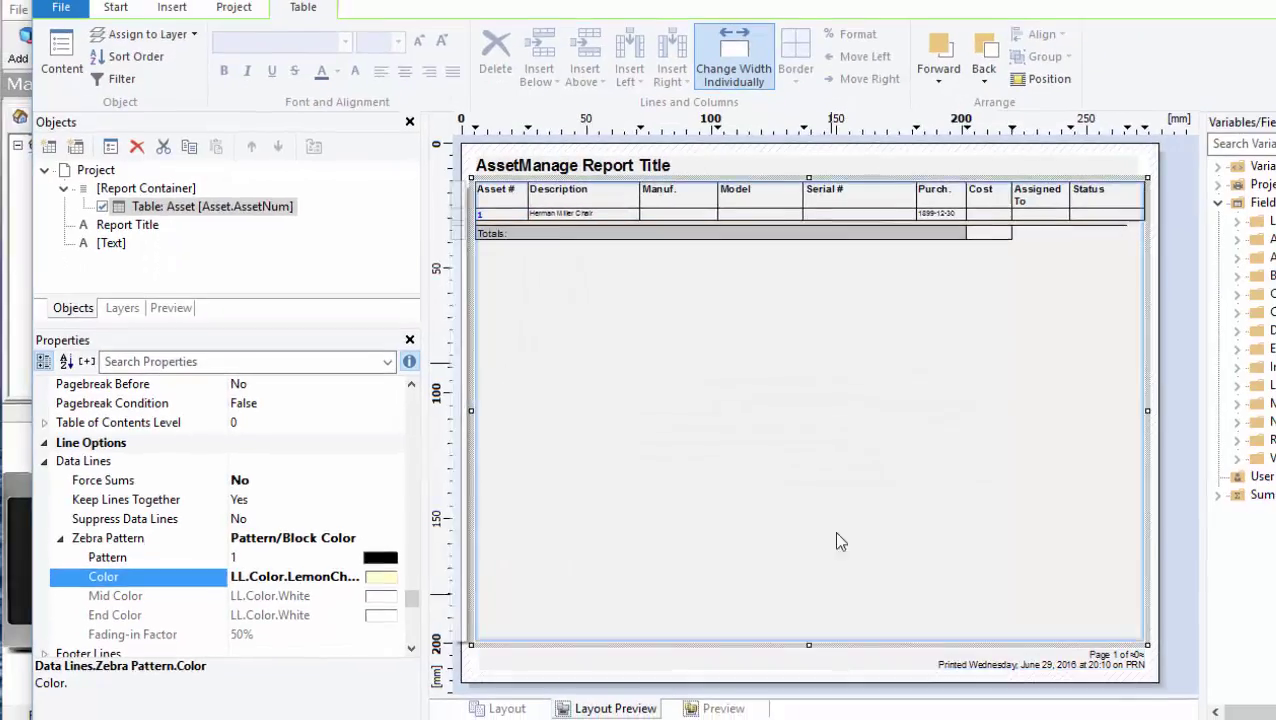
pyautogui.click(1216, 19)
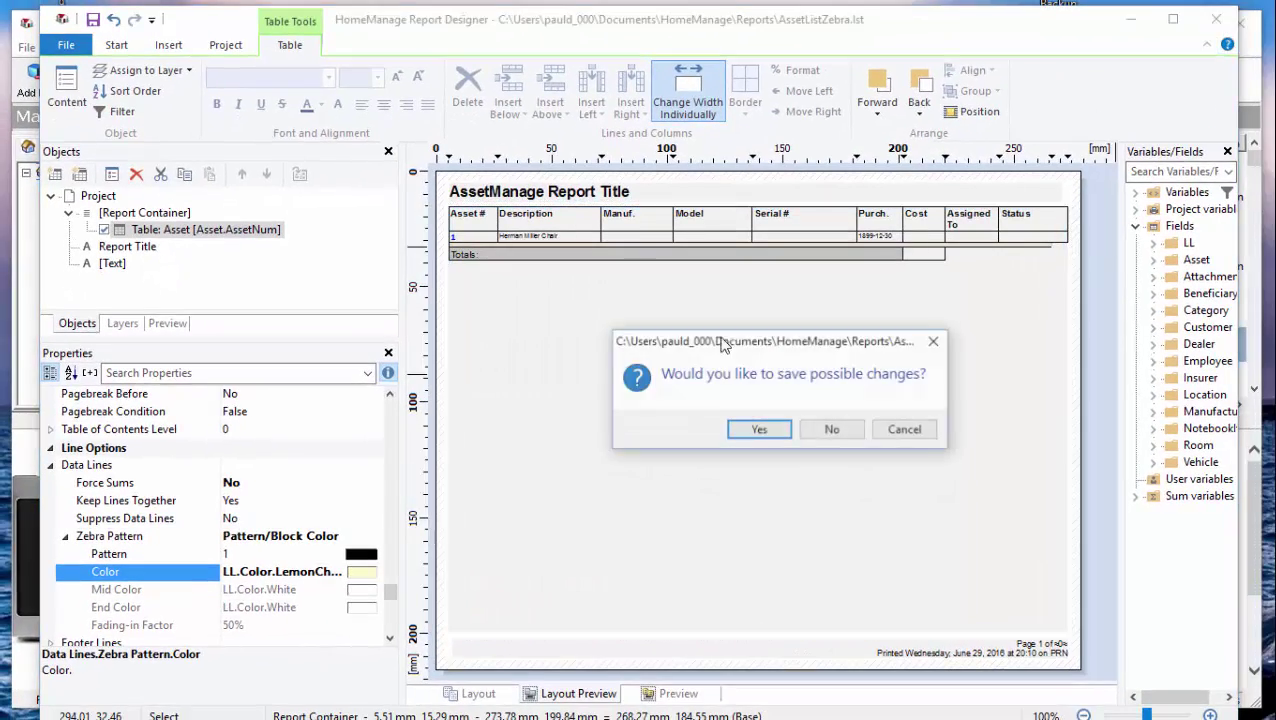
pyautogui.click(759, 429)
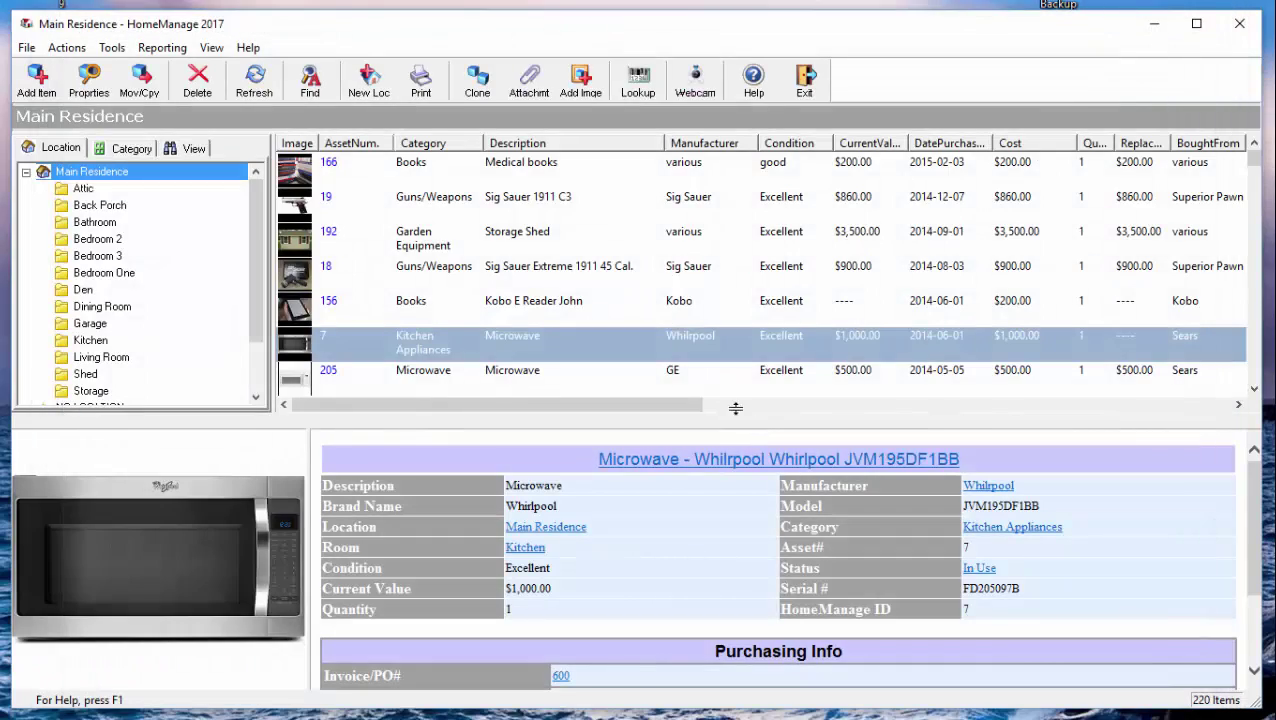
# Generate an on-screen preview of AssetListZebra from all data
pyautogui.click(163, 47)
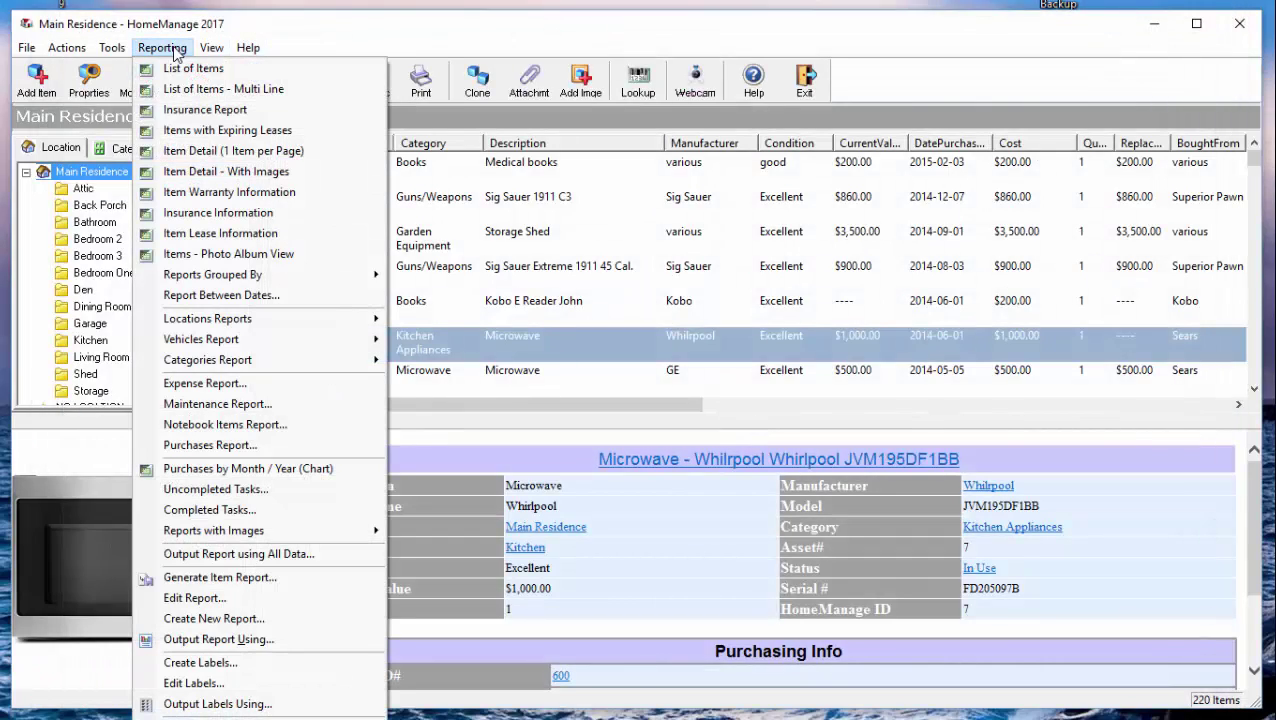
pyautogui.click(245, 556)
pyautogui.doubleClick(600, 177)
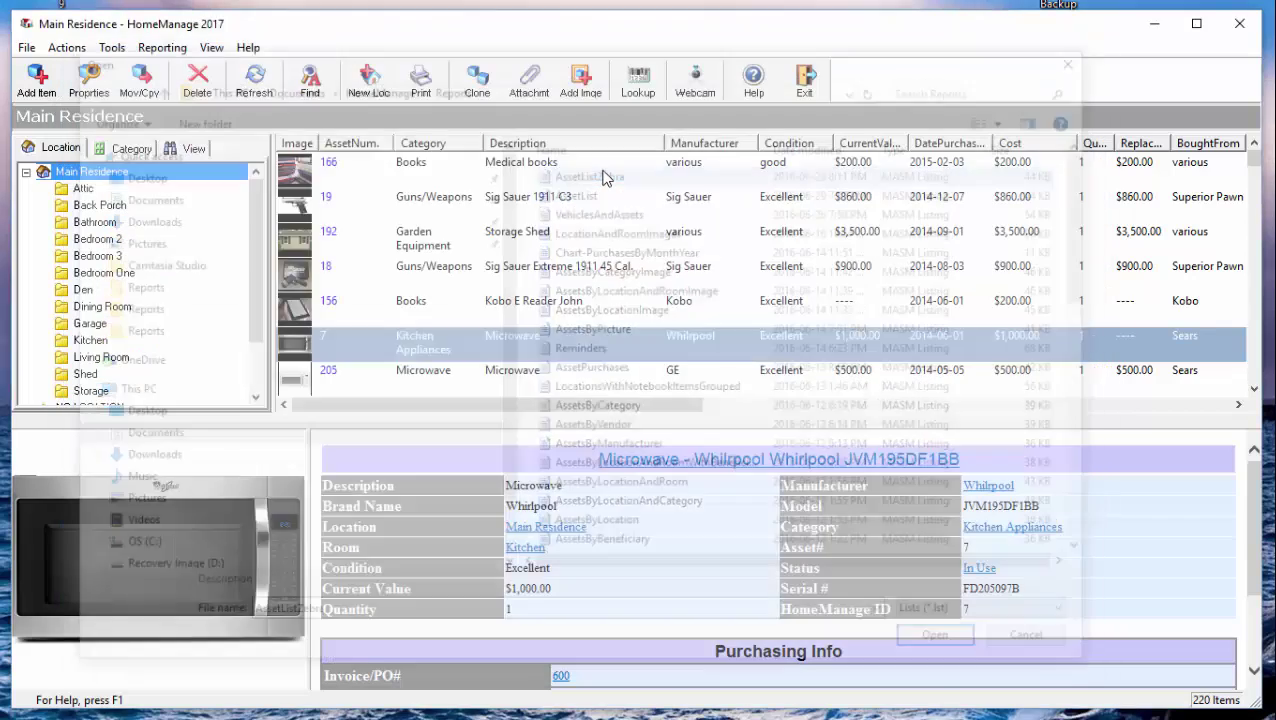
pyautogui.click(587, 283)
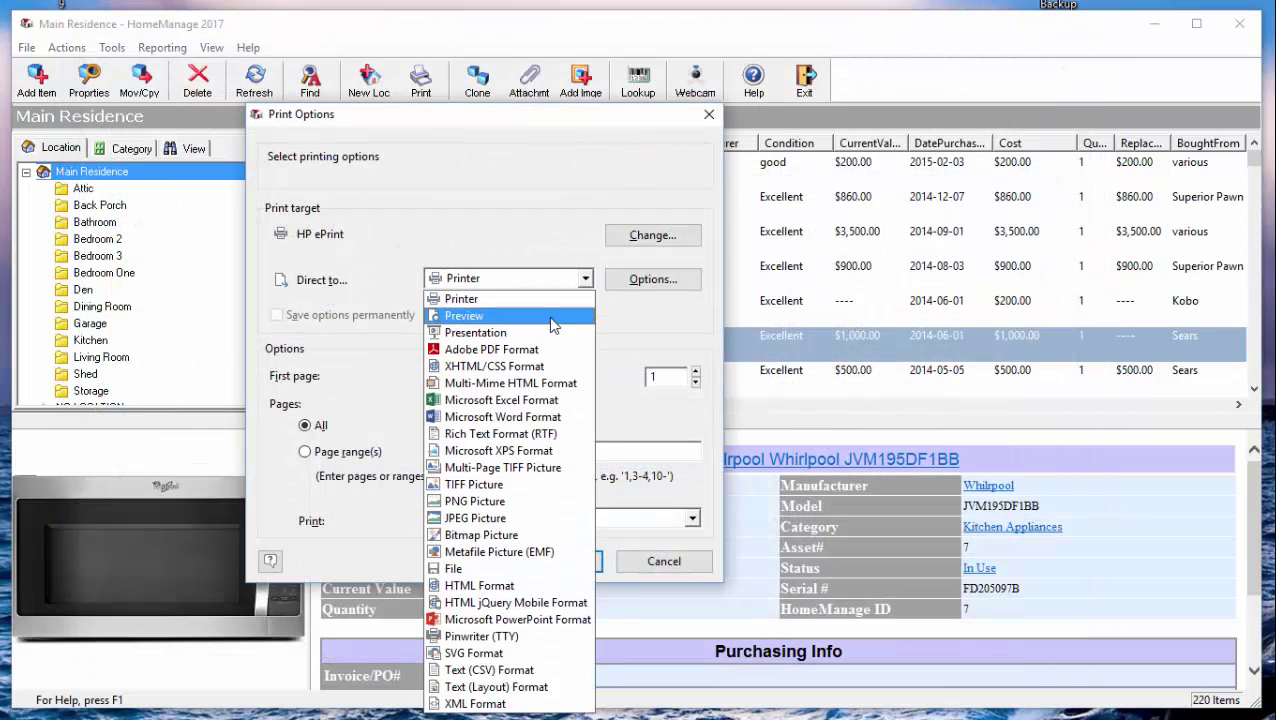
pyautogui.click(558, 318)
pyautogui.click(543, 569)
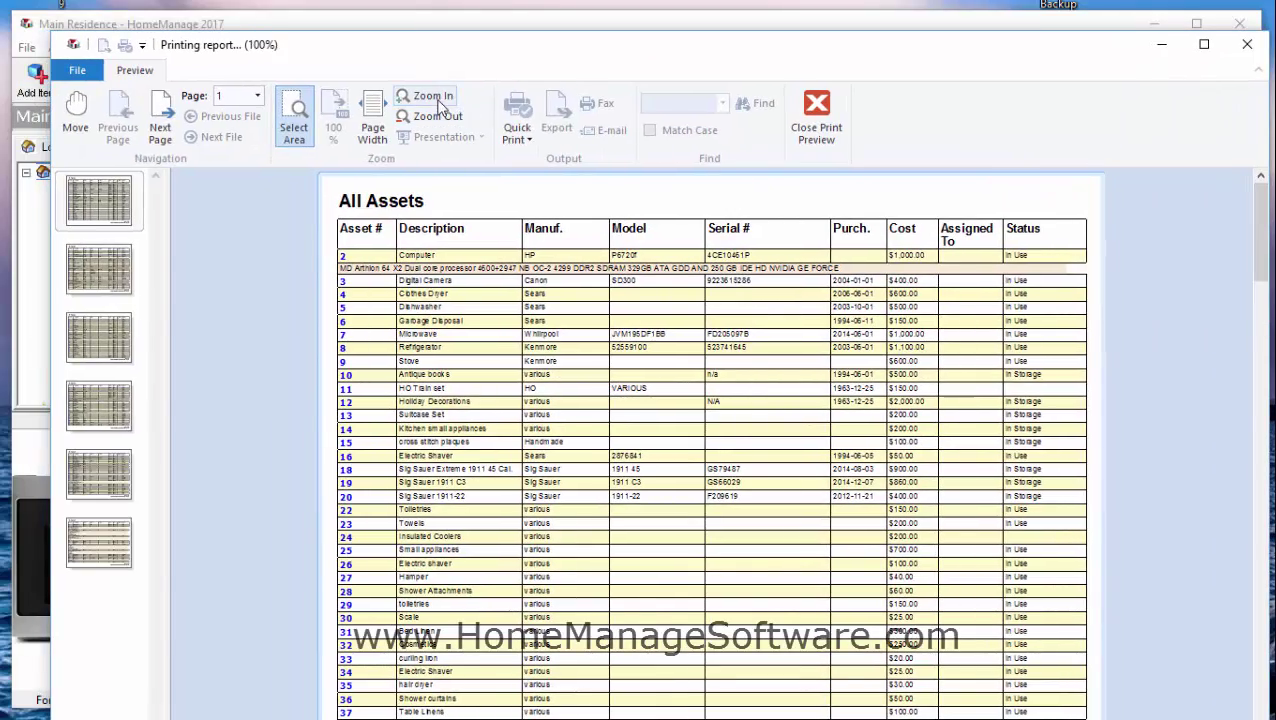
# Zoom in on the All Assets preview, then close it
pyautogui.click(437, 100)
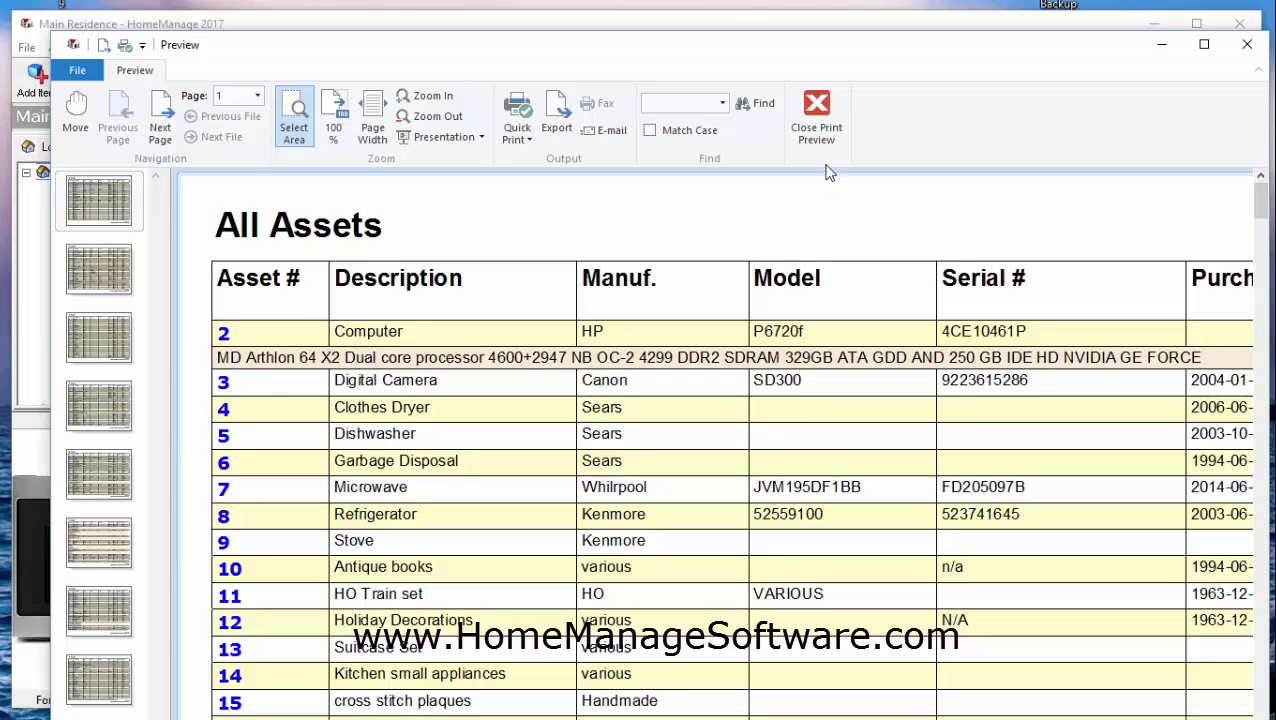
pyautogui.click(818, 111)
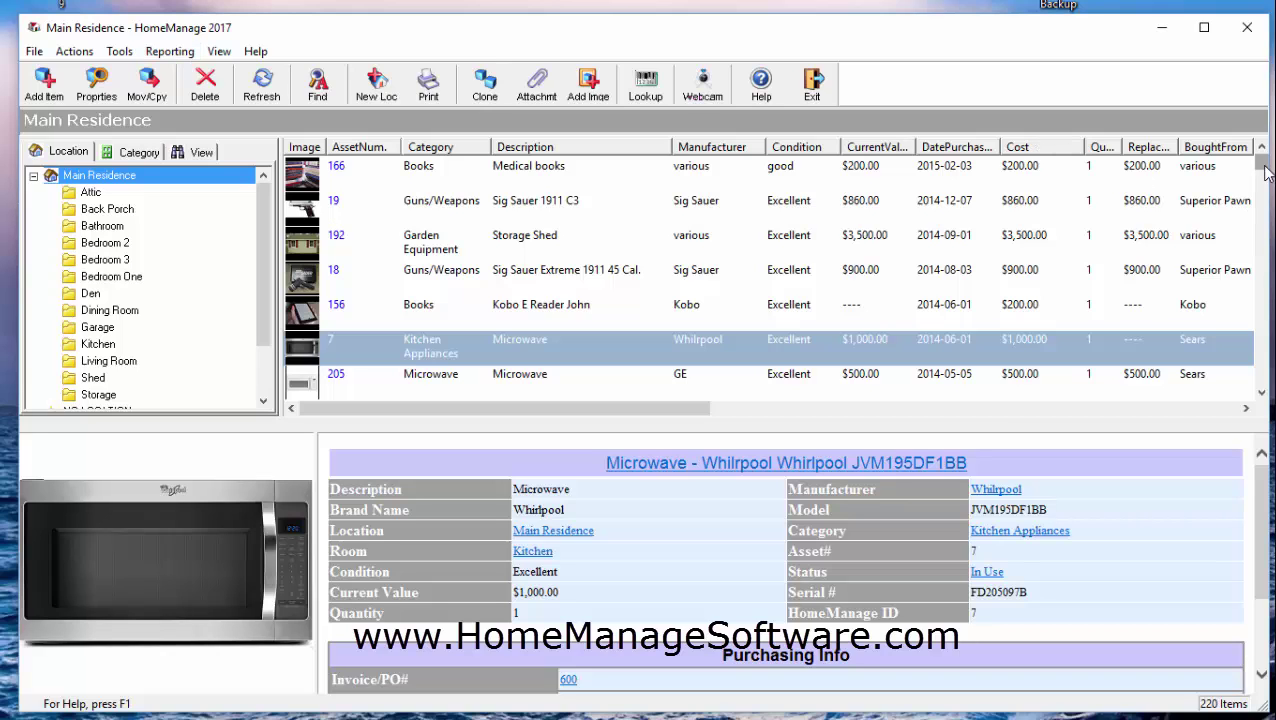
# Reopen AssetListZebra.lst in the Report Designer via Reporting > Edit Report
pyautogui.scroll(-3, 1265, 173)
pyautogui.scroll(3, 1265, 173)
pyautogui.click(172, 53)
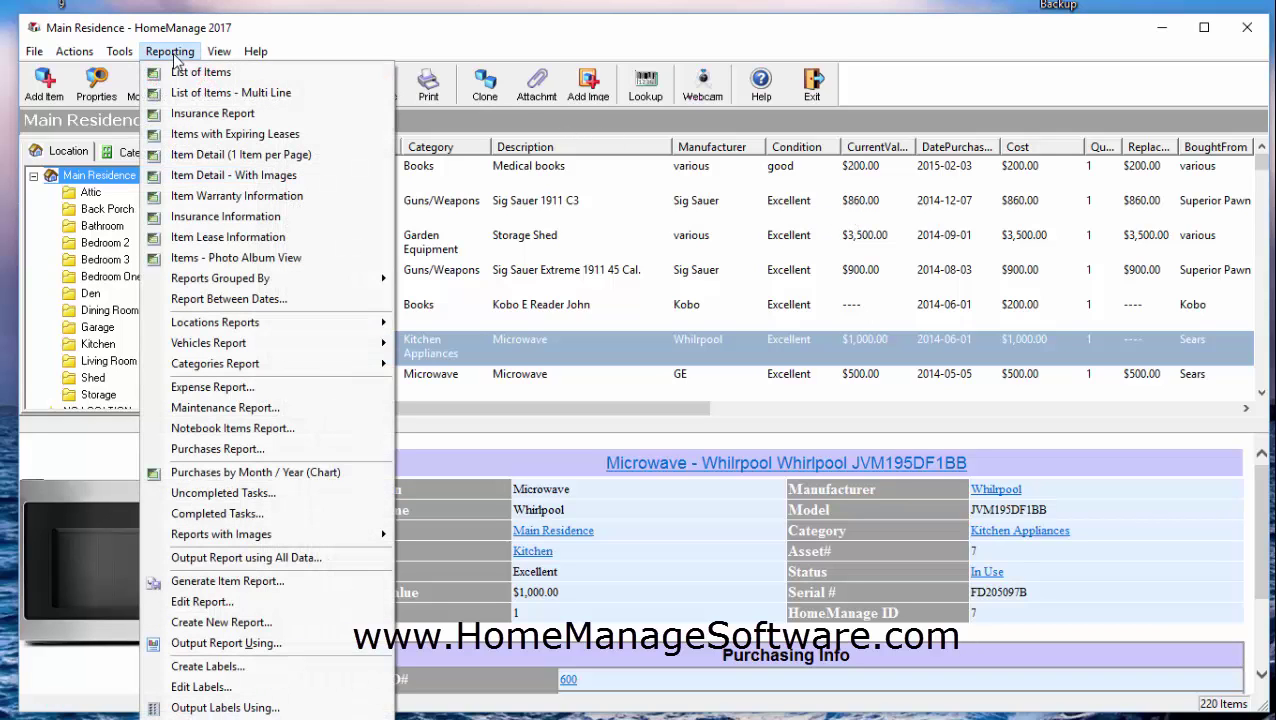
pyautogui.click(292, 602)
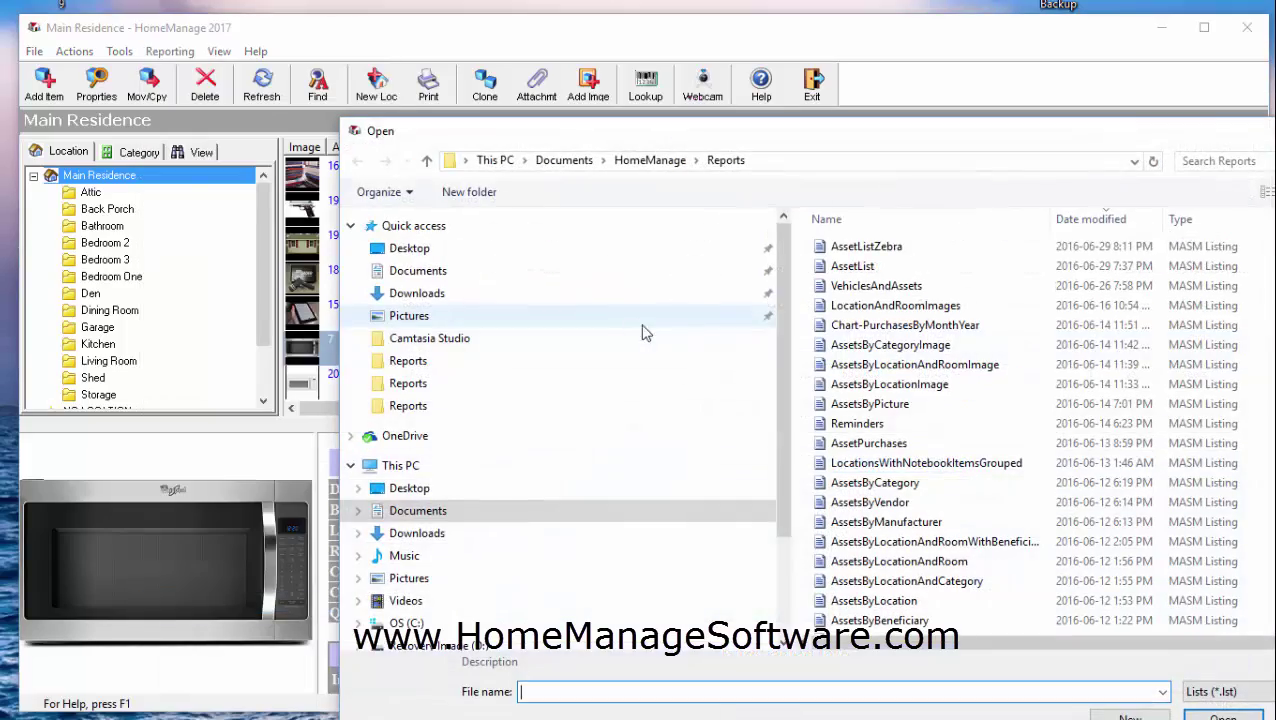
pyautogui.doubleClick(883, 250)
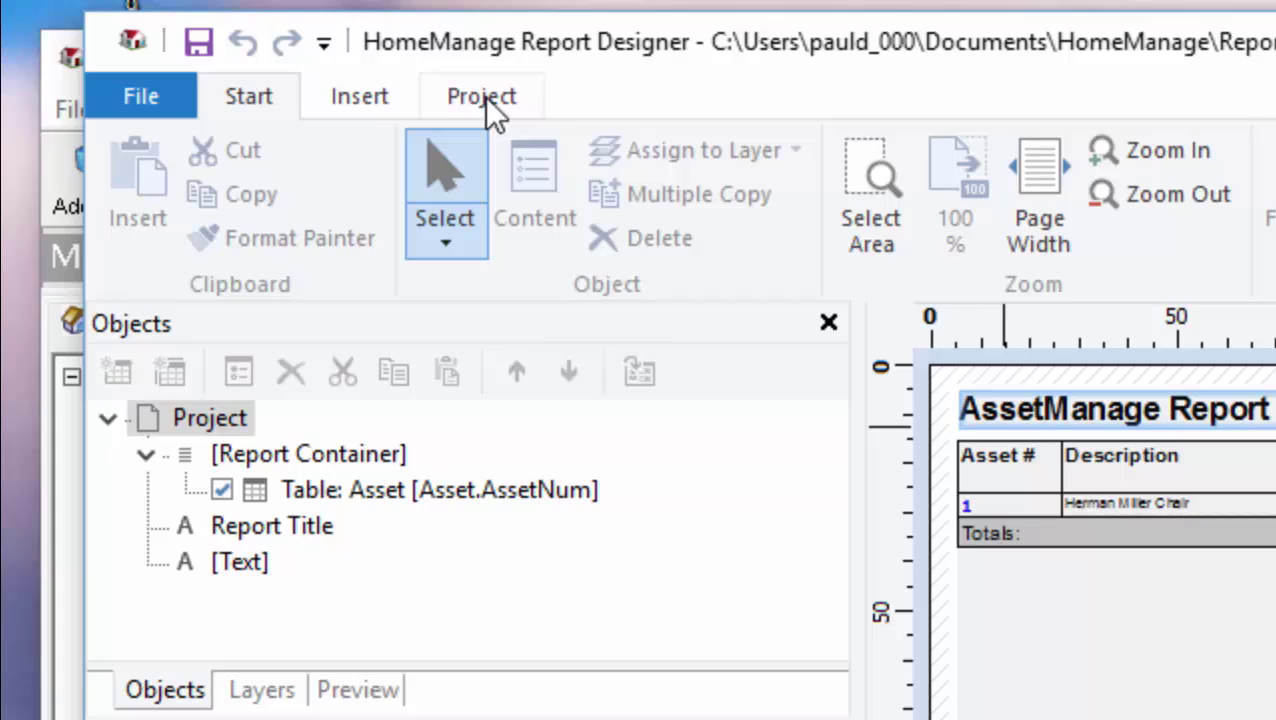
# Open the report's filter condition editor and delete the existing True condition
pyautogui.click(478, 95)
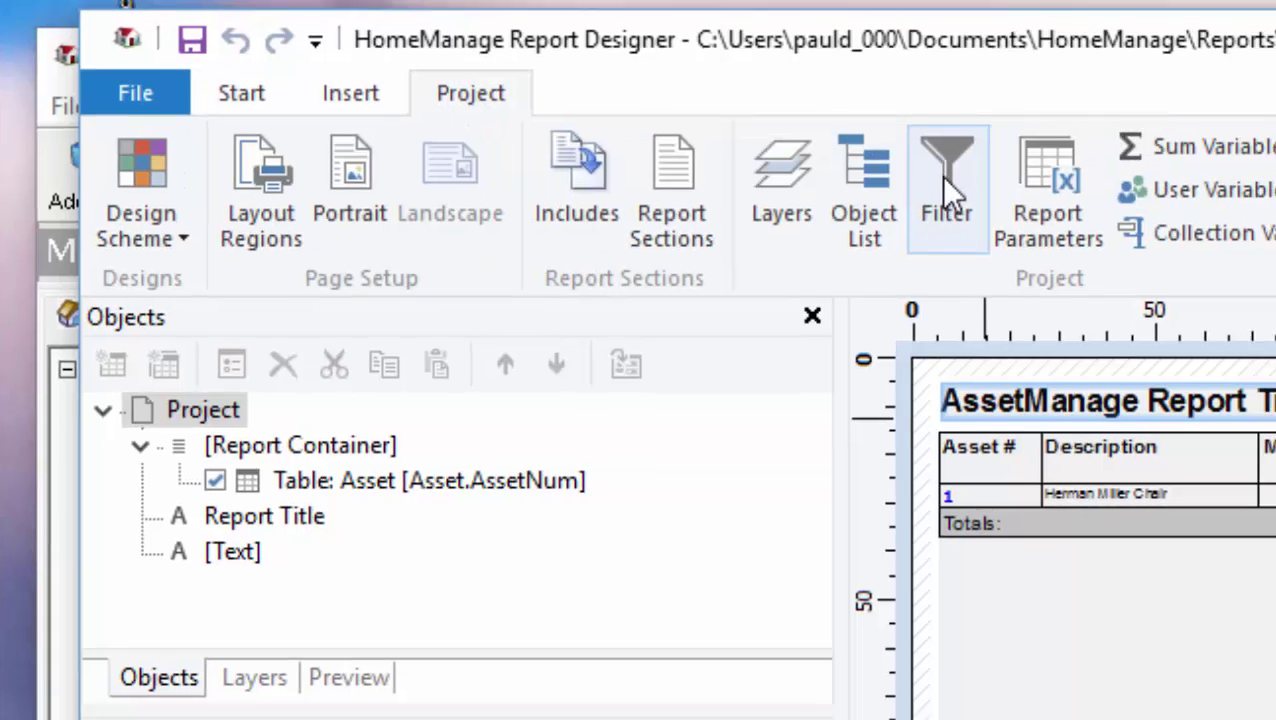
pyautogui.click(965, 185)
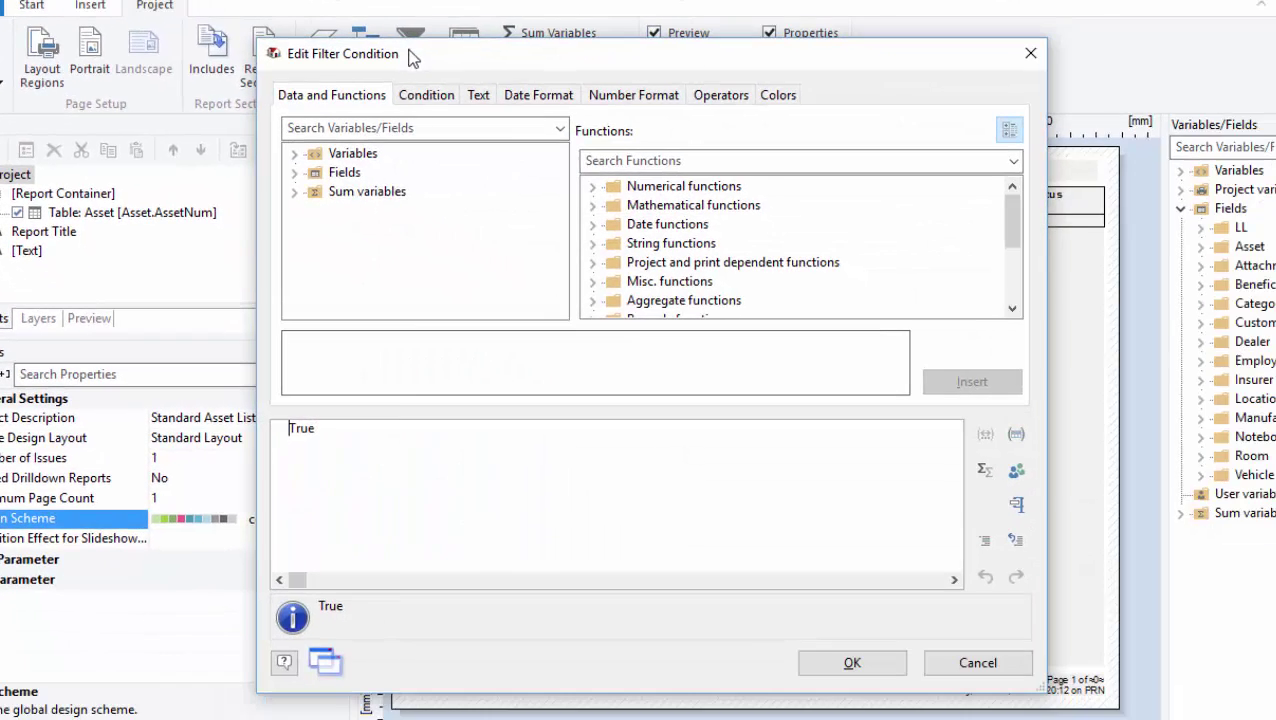
pyautogui.press('Delete')
pyautogui.press('Delete')
pyautogui.press('Delete')
pyautogui.press('Delete')
# Enter the filter condition Asset.TotalCost >= 250.00 using the Asset.TotalCost autocomplete suggestion
pyautogui.click(295, 174)
pyautogui.click(314, 192)
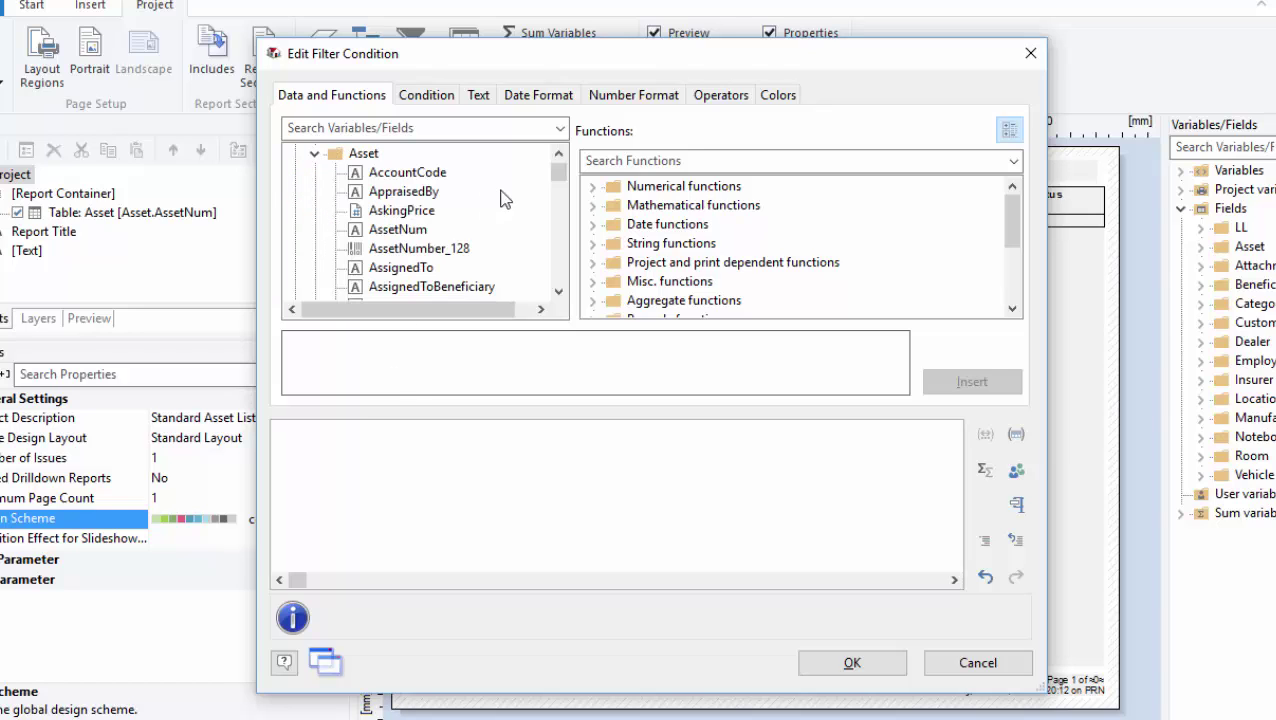
pyautogui.scroll(-10, 557, 180)
pyautogui.scroll(11, 557, 180)
pyautogui.scroll(-2, 557, 178)
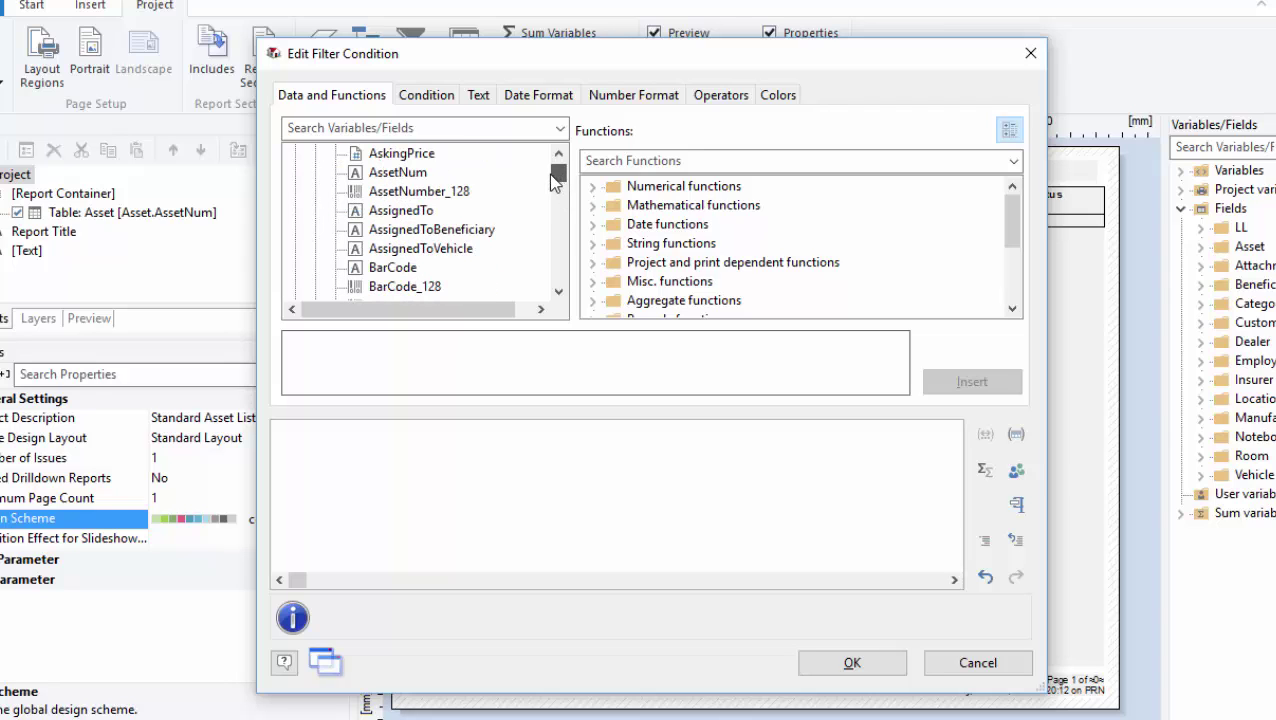
pyautogui.click(370, 437)
pyautogui.write('Asset.To')
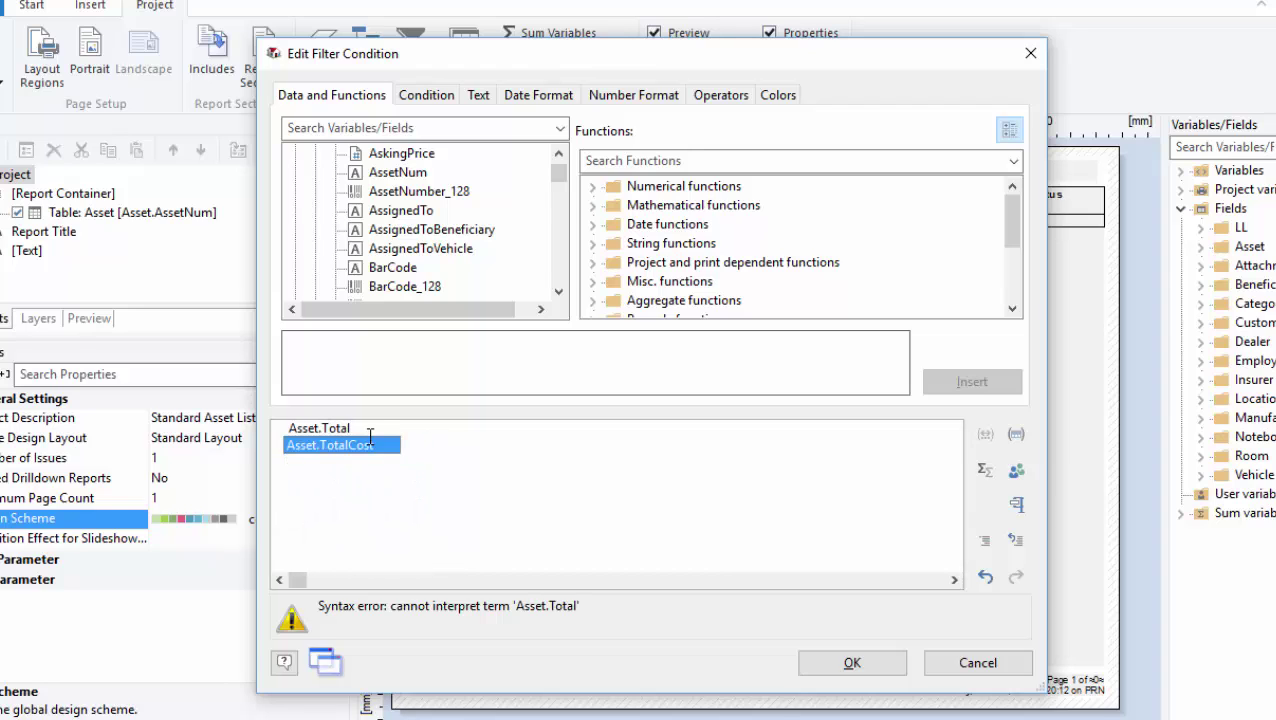
pyautogui.write('tal')
pyautogui.press('Return')
pyautogui.write('>')
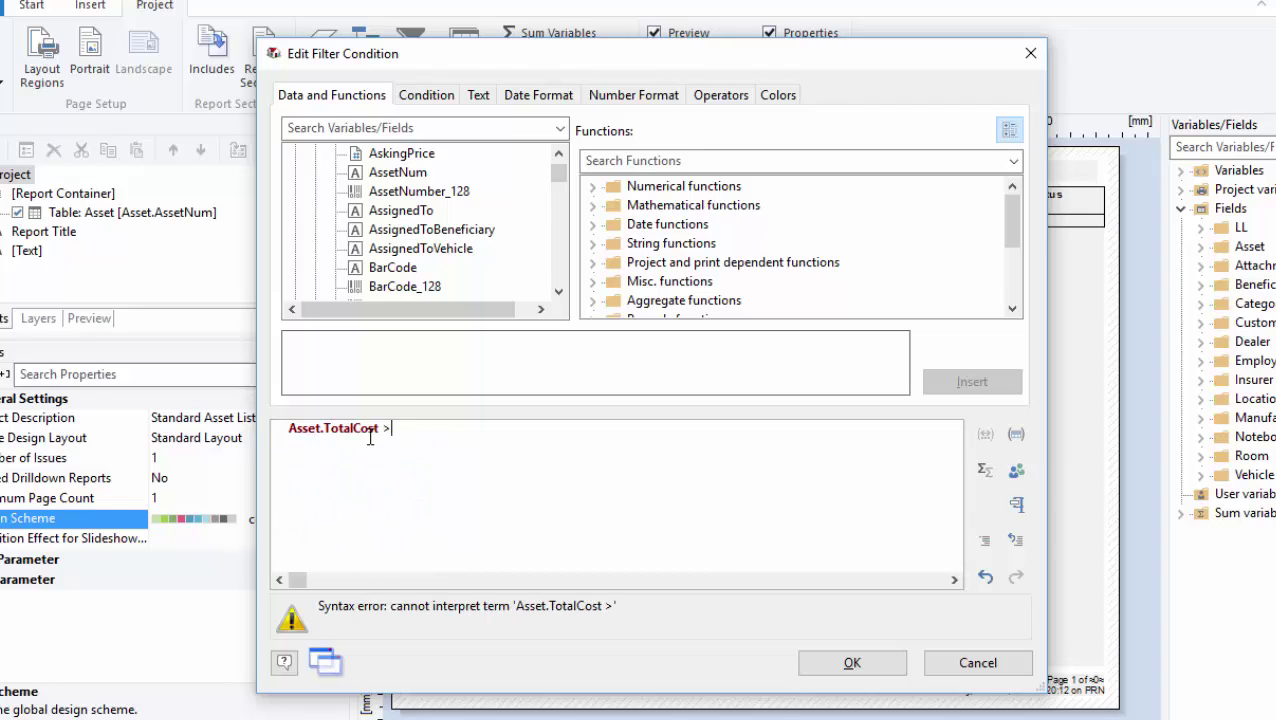
pyautogui.write('= 250.00')
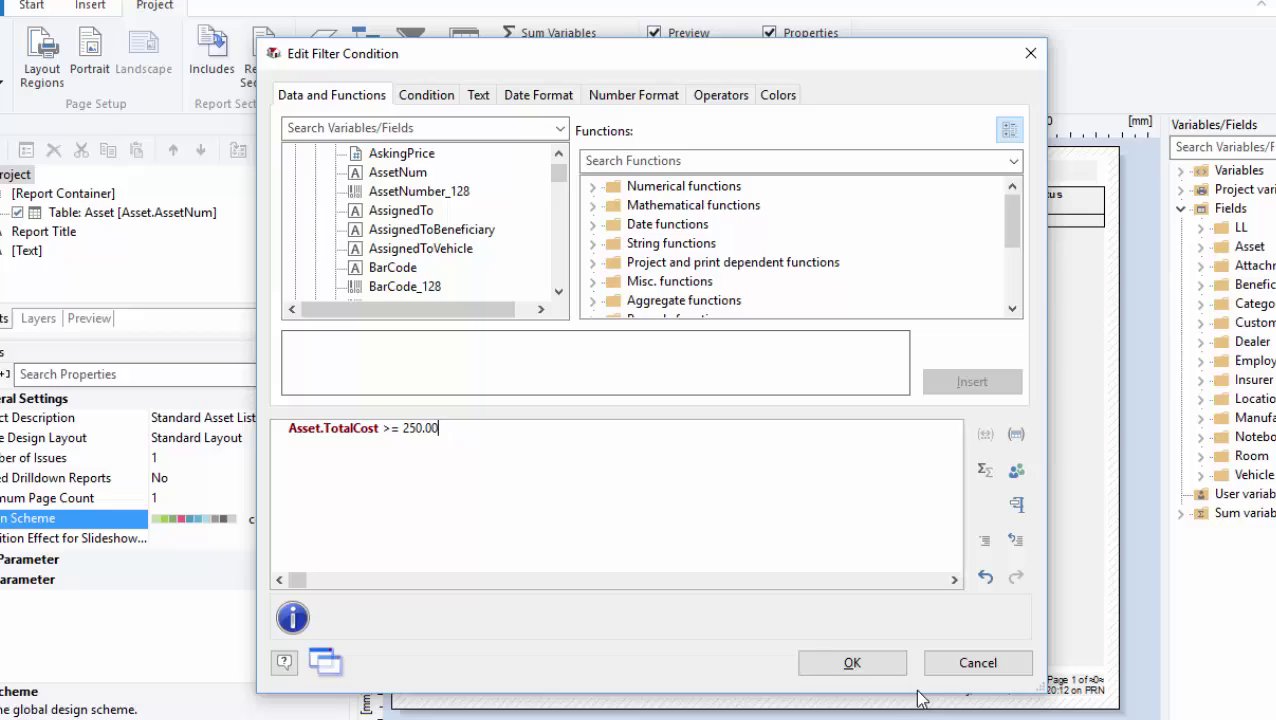
# Confirm the TotalCost filter, close the report designer, and save the changes
pyautogui.click(864, 662)
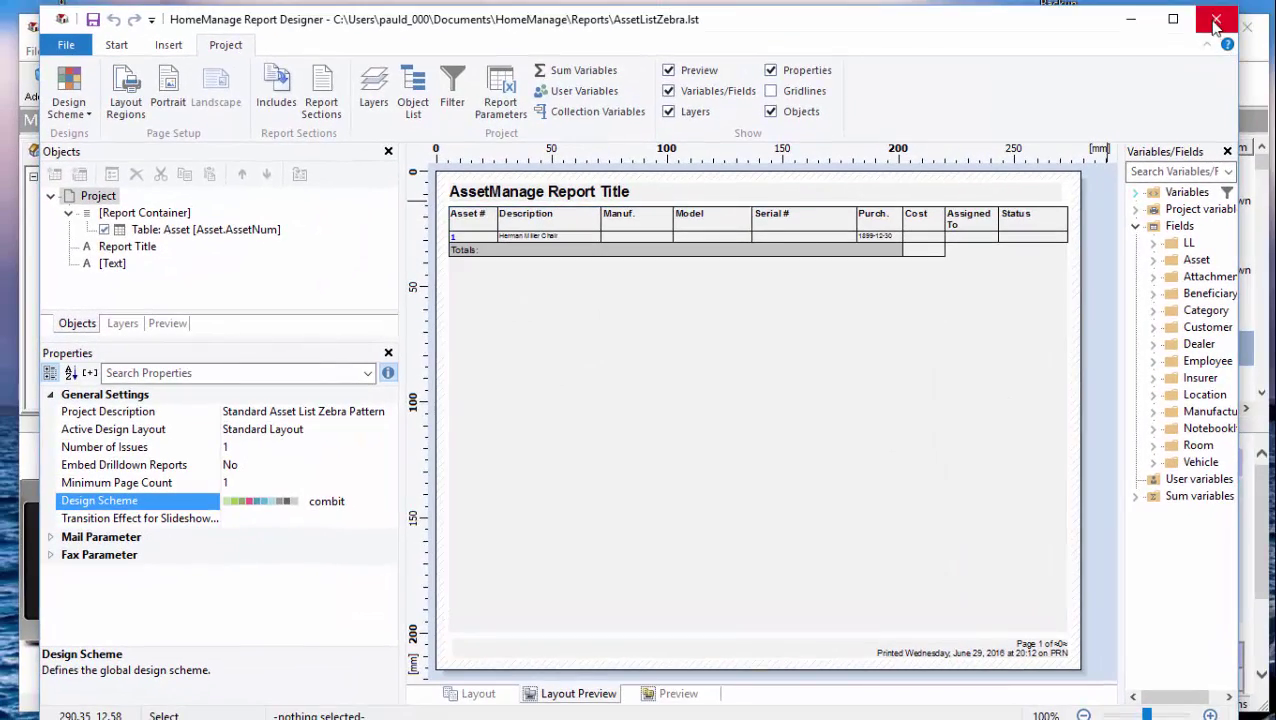
pyautogui.click(1215, 25)
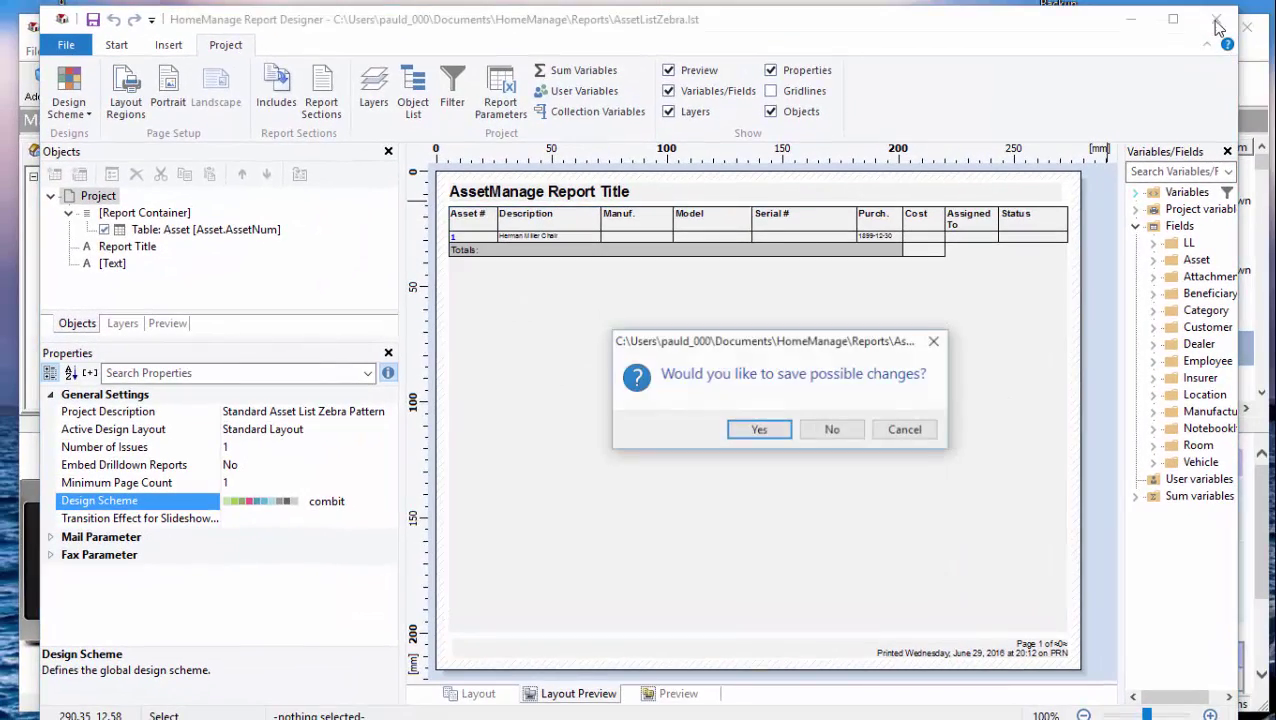
pyautogui.click(754, 430)
# Output the AssetListZebra report with All Data directly to an on-screen preview
pyautogui.click(170, 51)
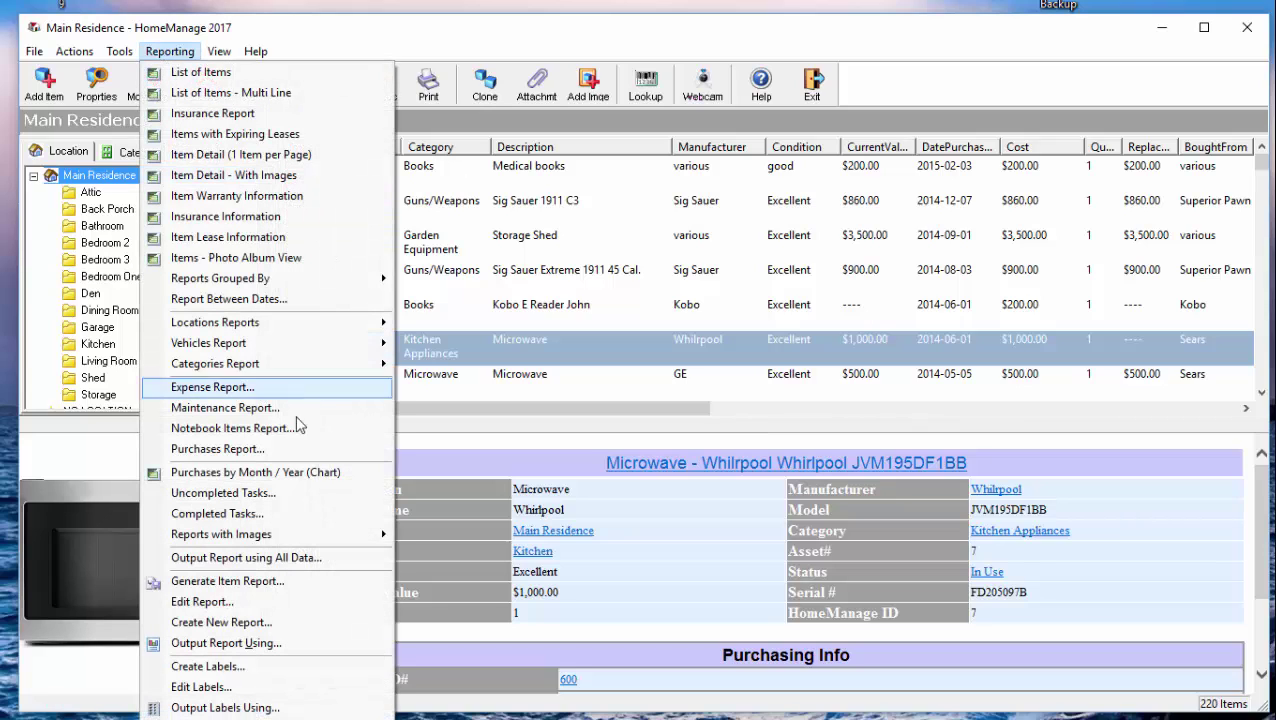
pyautogui.click(335, 555)
pyautogui.doubleClick(886, 254)
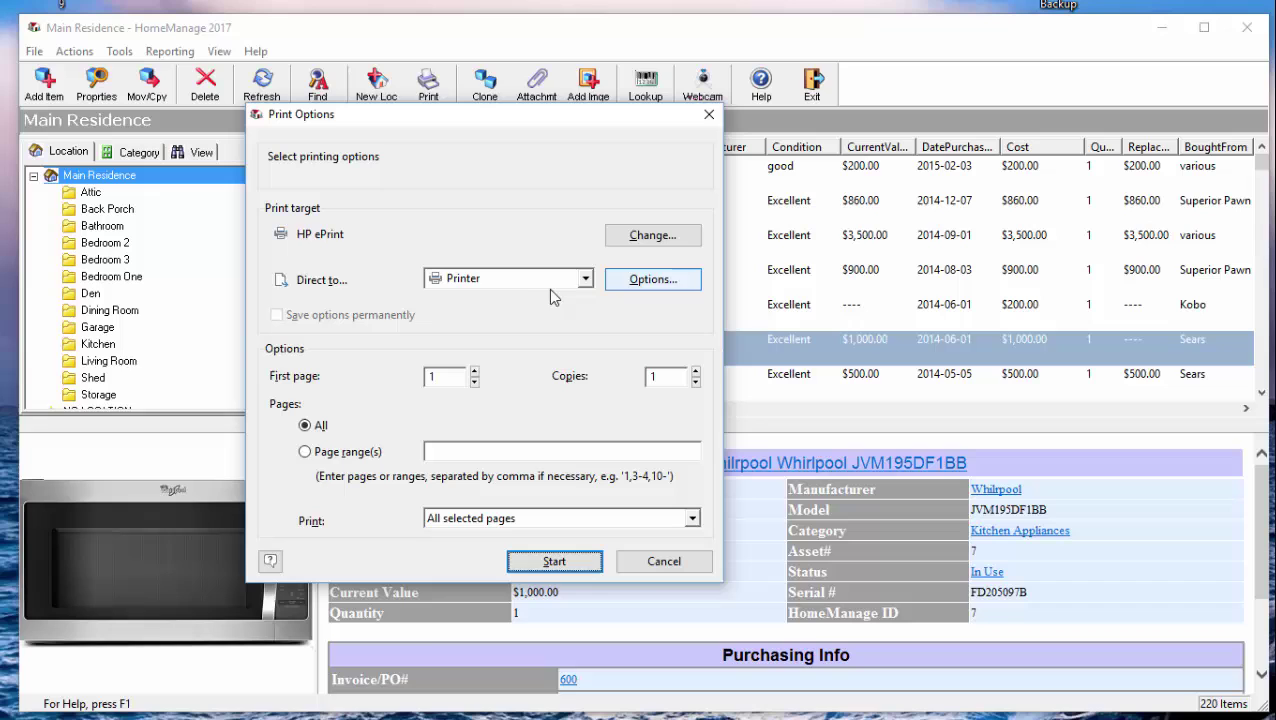
pyautogui.click(585, 278)
pyautogui.click(507, 317)
pyautogui.click(530, 560)
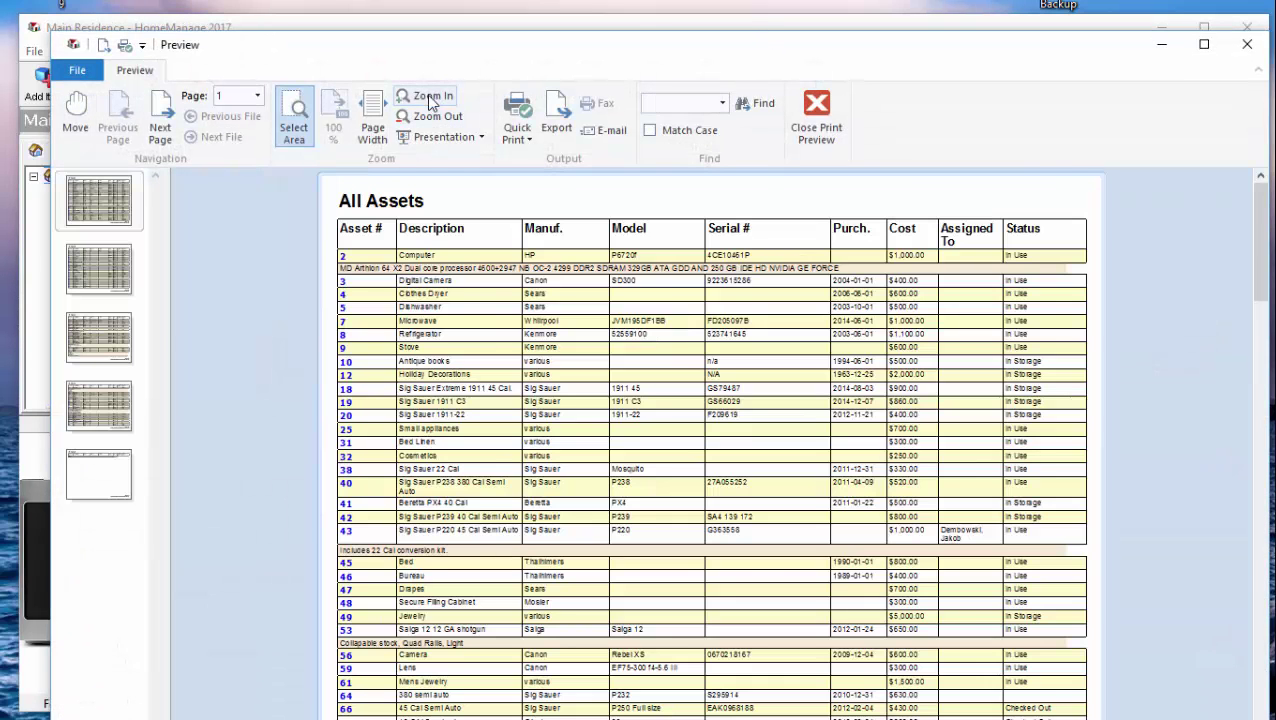
pyautogui.click(430, 96)
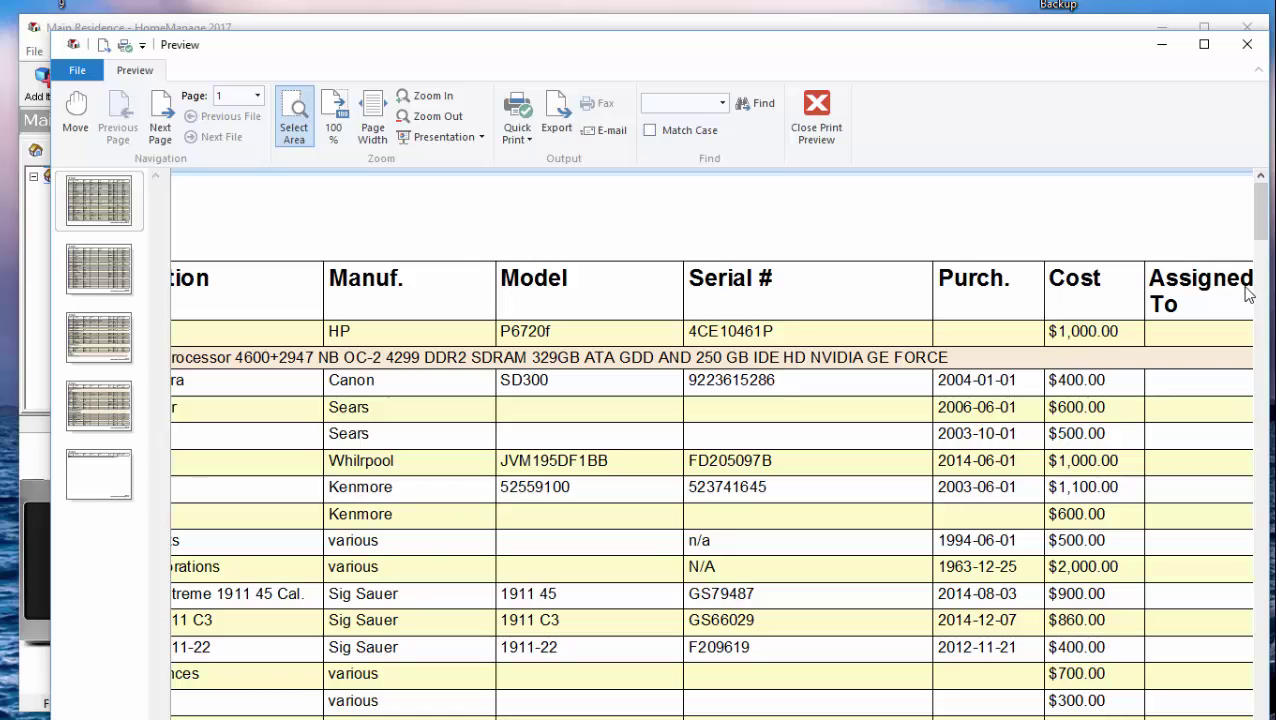
pyautogui.moveTo(1085, 48); pyautogui.dragTo(993, 41)
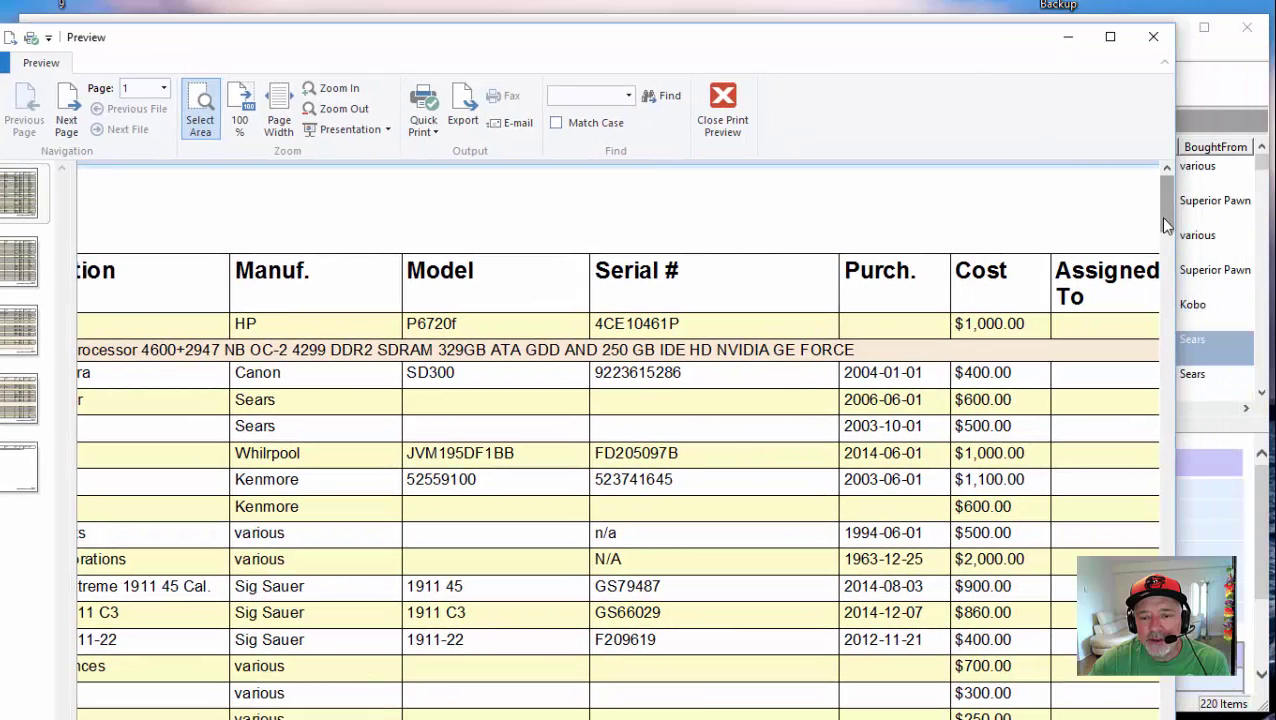
pyautogui.moveTo(1159, 216); pyautogui.dragTo(1190, 398)
pyautogui.moveTo(955, 56); pyautogui.dragTo(932, 50)
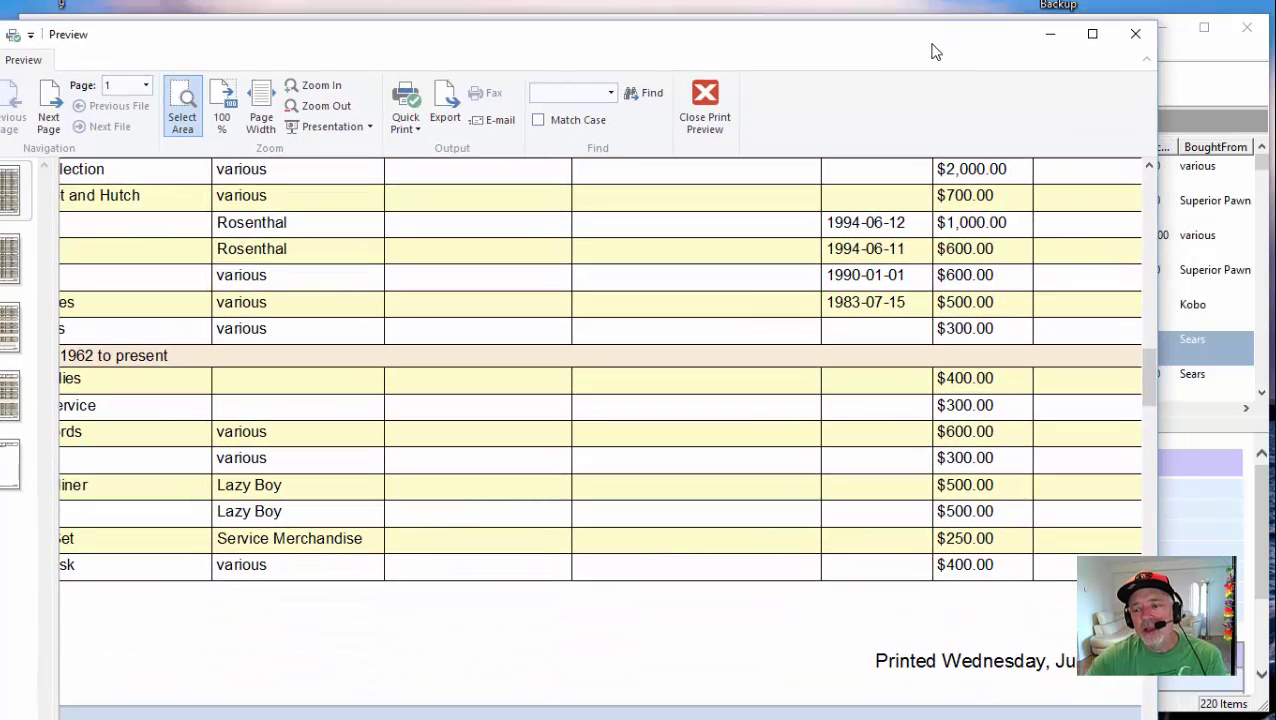